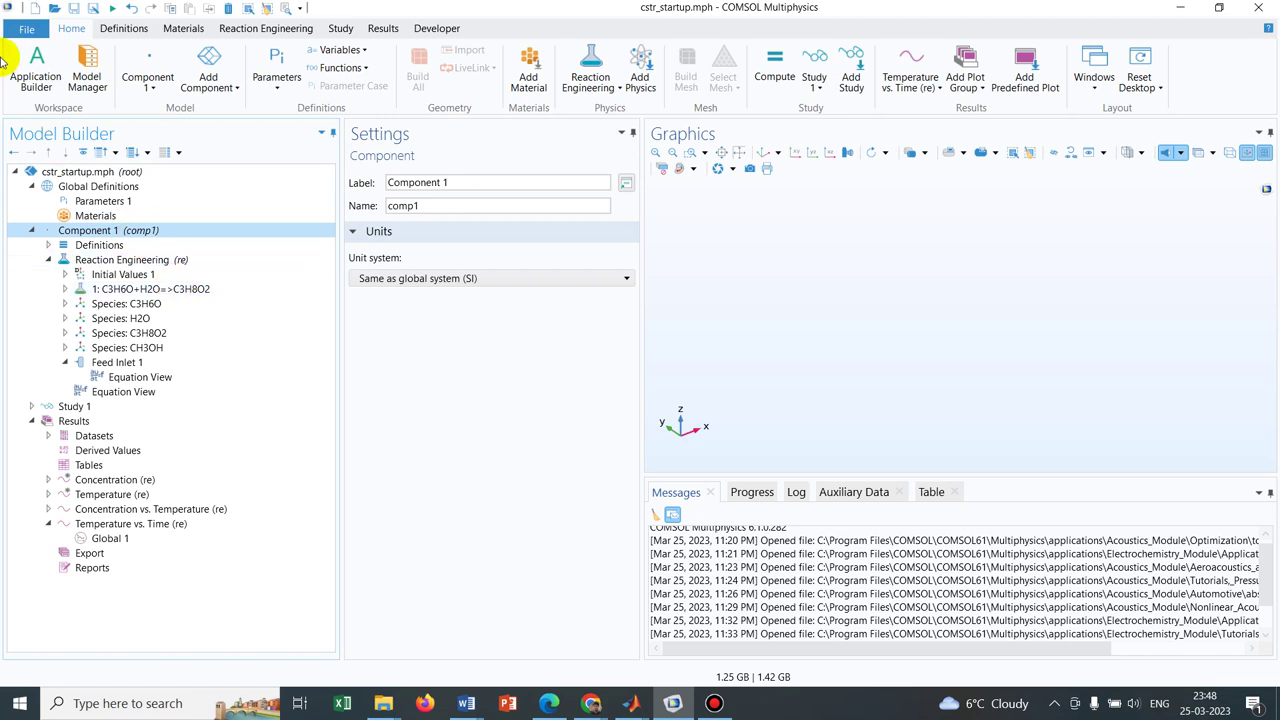
# Open the Reaction Engineering settings and examine its equations and reactor options, widening the Settings pane for readability.
pyautogui.click(105, 260)
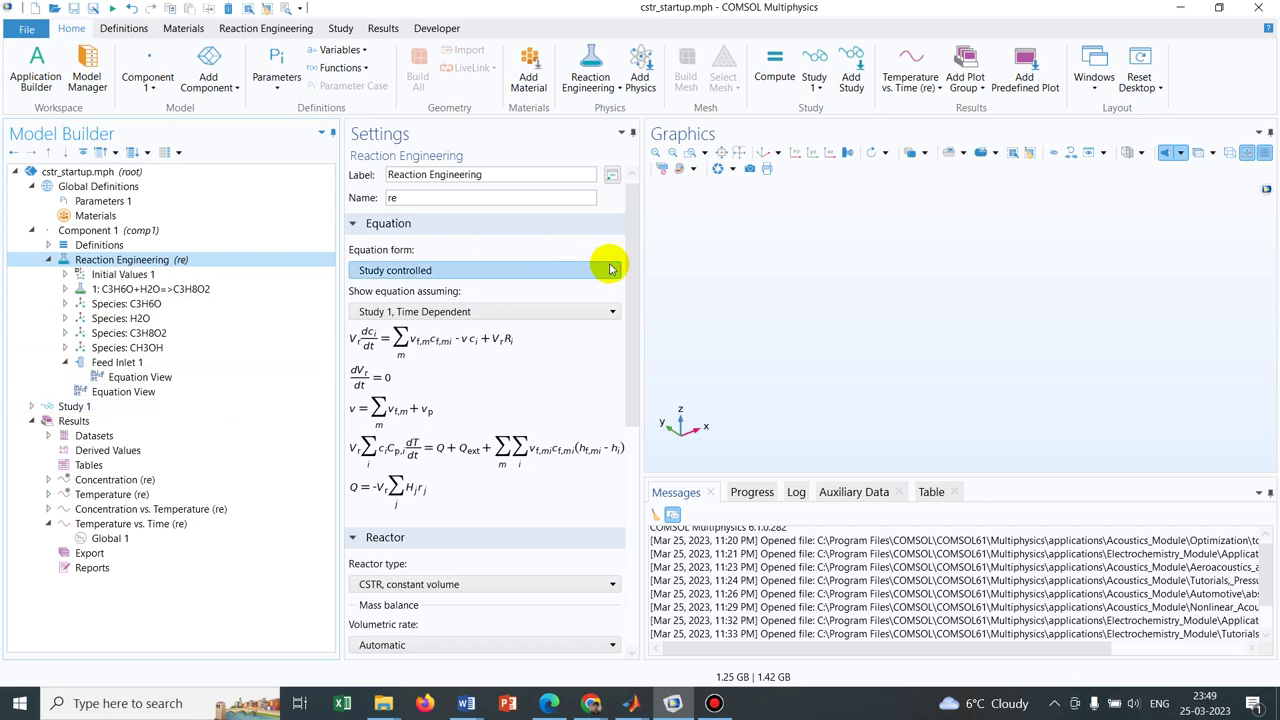
pyautogui.moveTo(637, 262); pyautogui.dragTo(638, 360)
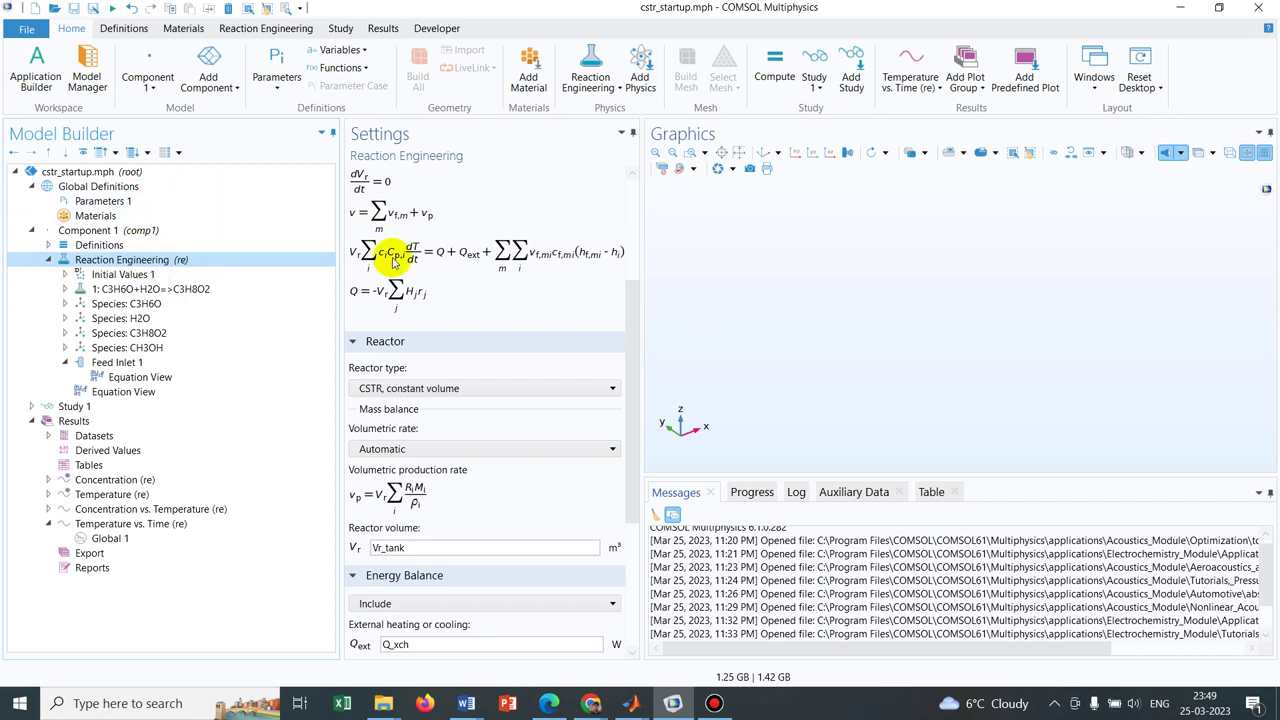
pyautogui.moveTo(641, 309); pyautogui.dragTo(676, 234)
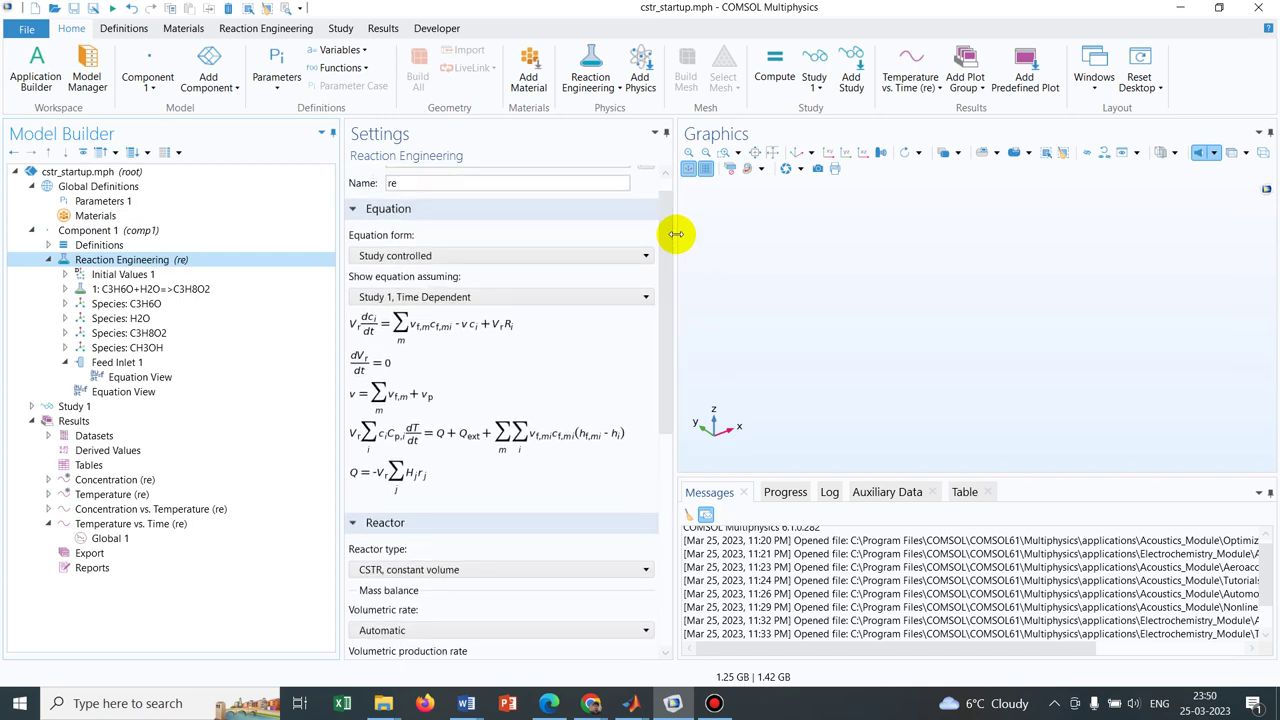
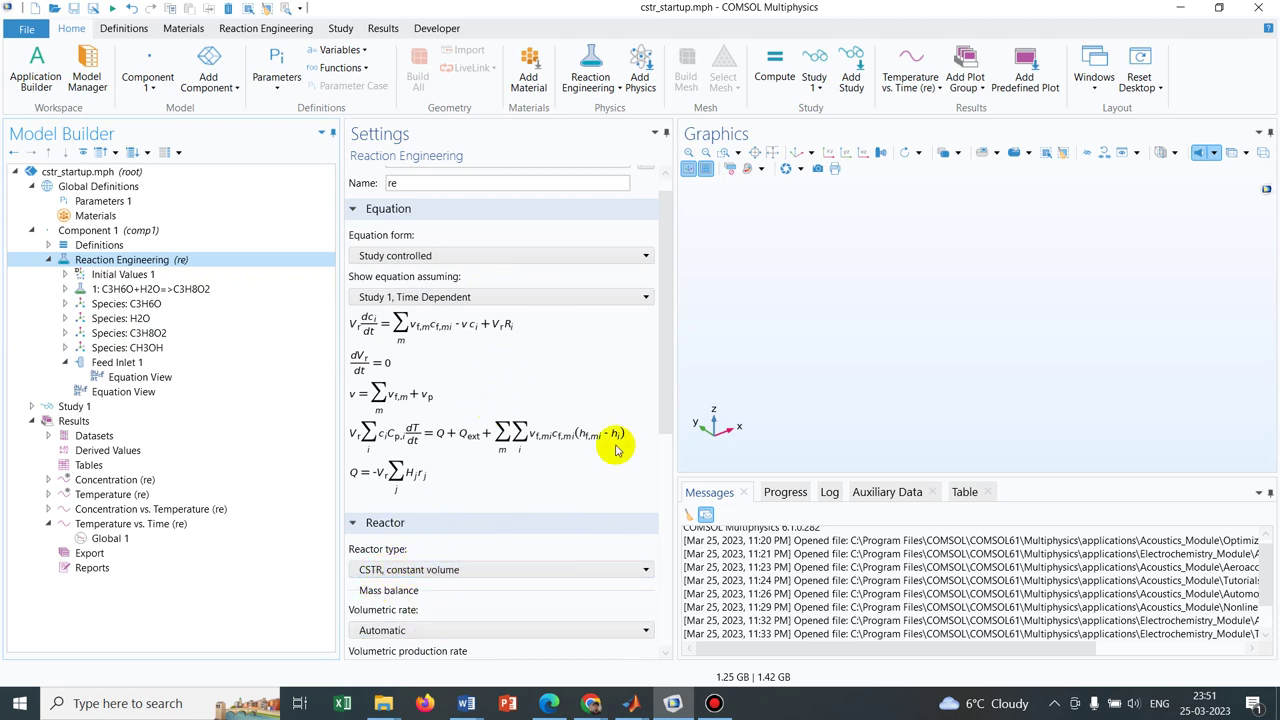
# Set the Reaction Engineering reactor type to Batch and review the batch reactor's equations and energy balance.
pyautogui.click(664, 320)
pyautogui.moveTo(664, 320); pyautogui.dragTo(666, 400)
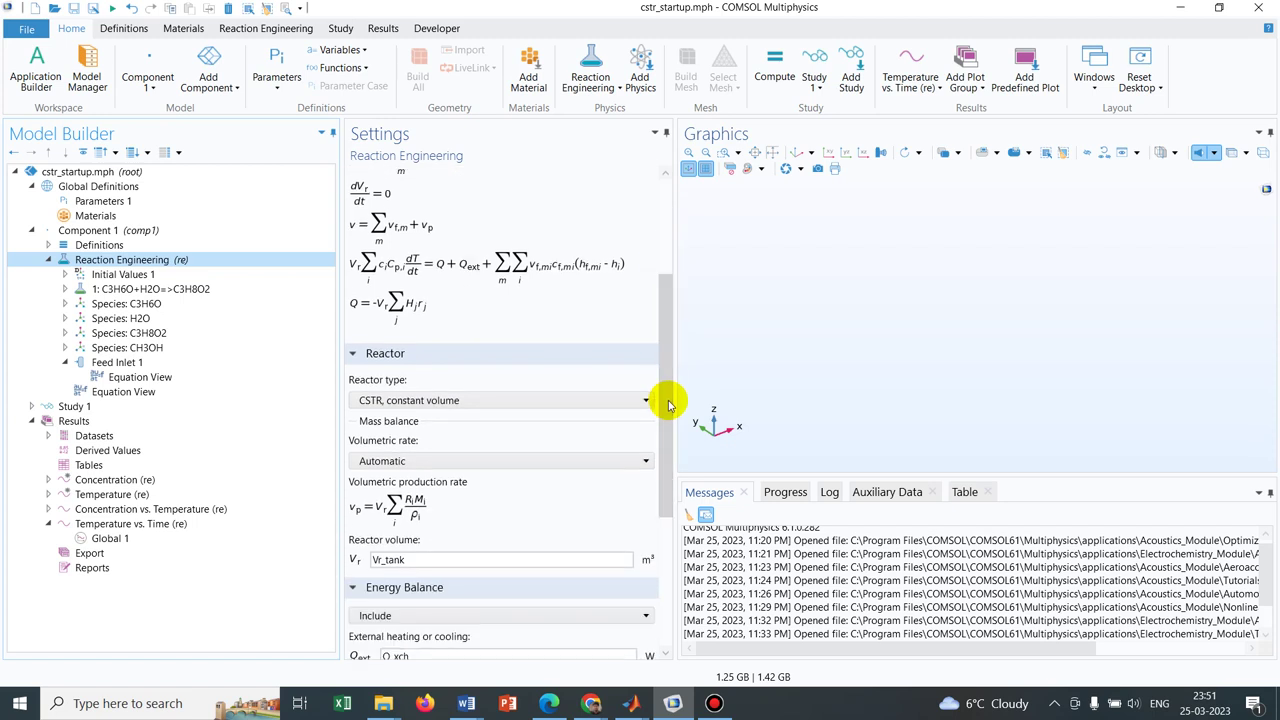
pyautogui.click(566, 400)
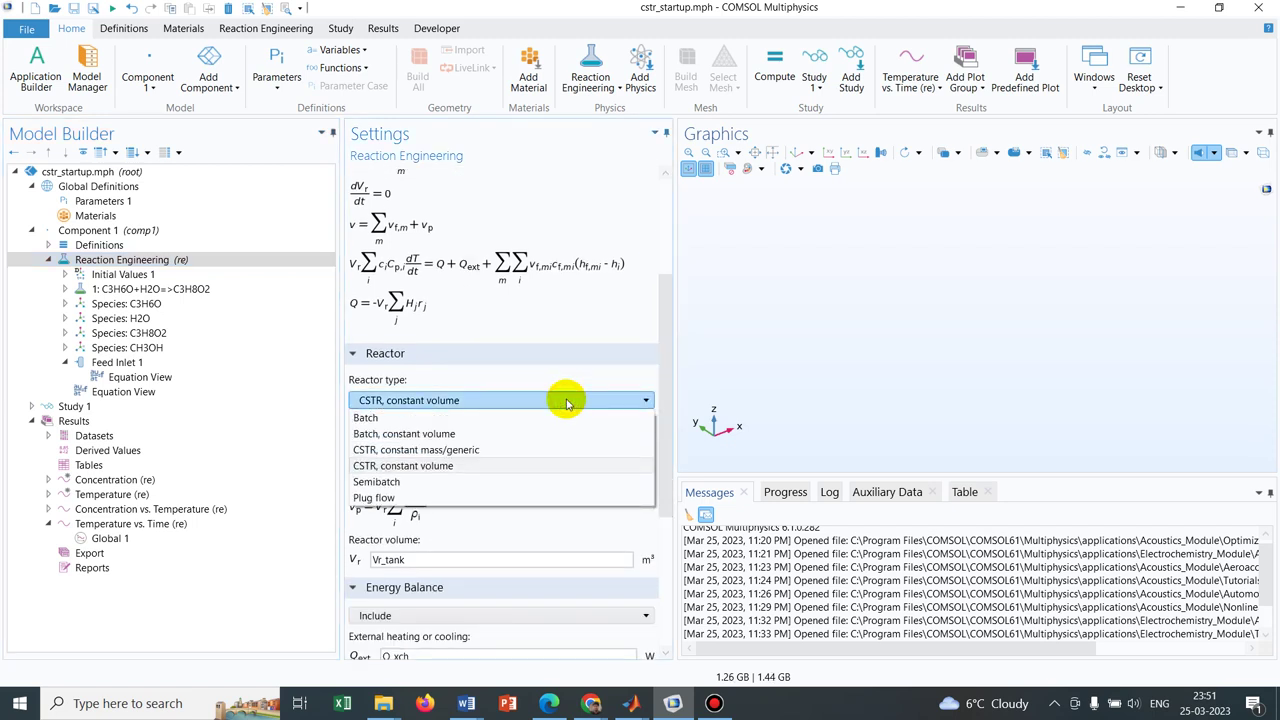
pyautogui.click(409, 422)
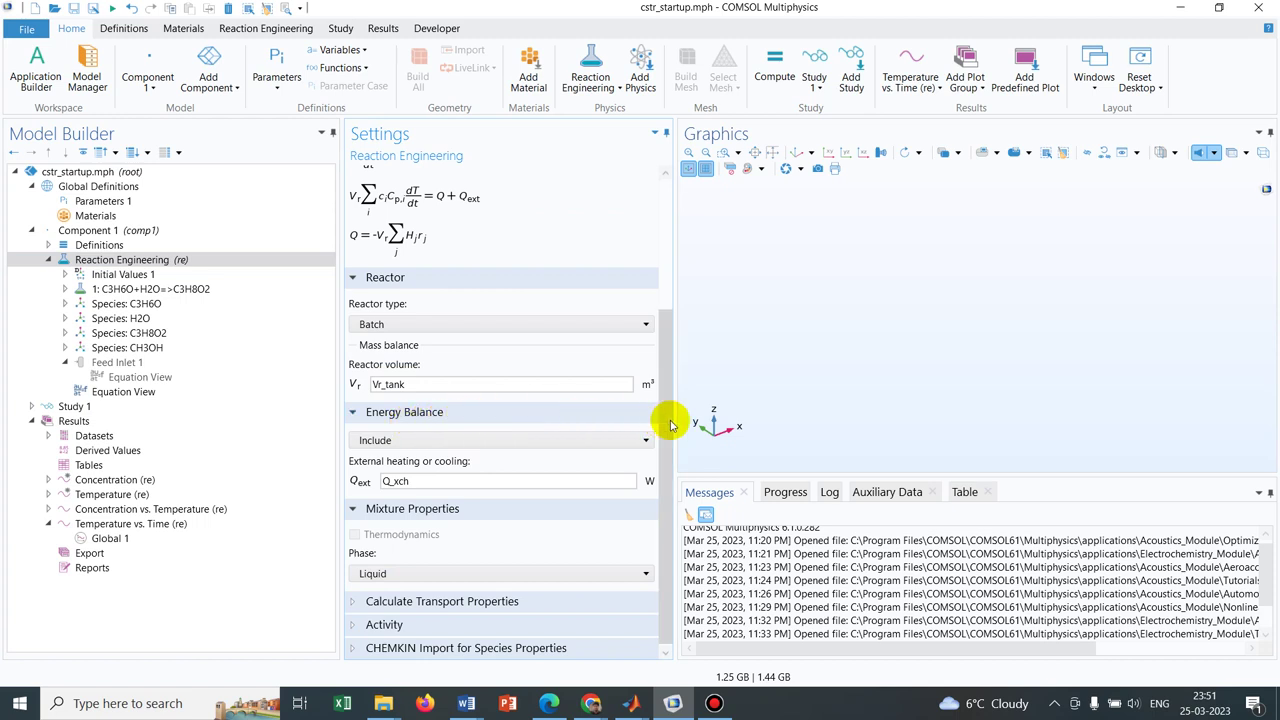
pyautogui.moveTo(670, 425); pyautogui.dragTo(670, 300)
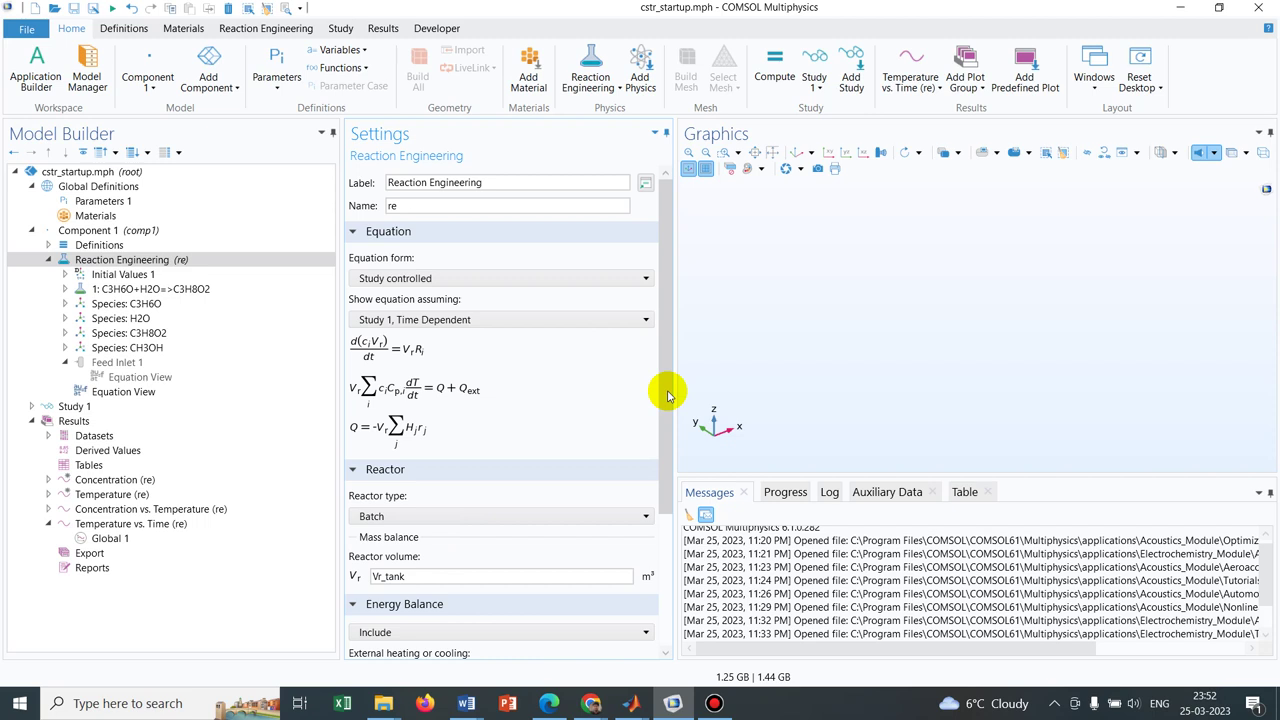
# Set the reactor type to Plug flow and review its mass balance, energy balance and mixture properties.
pyautogui.moveTo(663, 391); pyautogui.dragTo(663, 420)
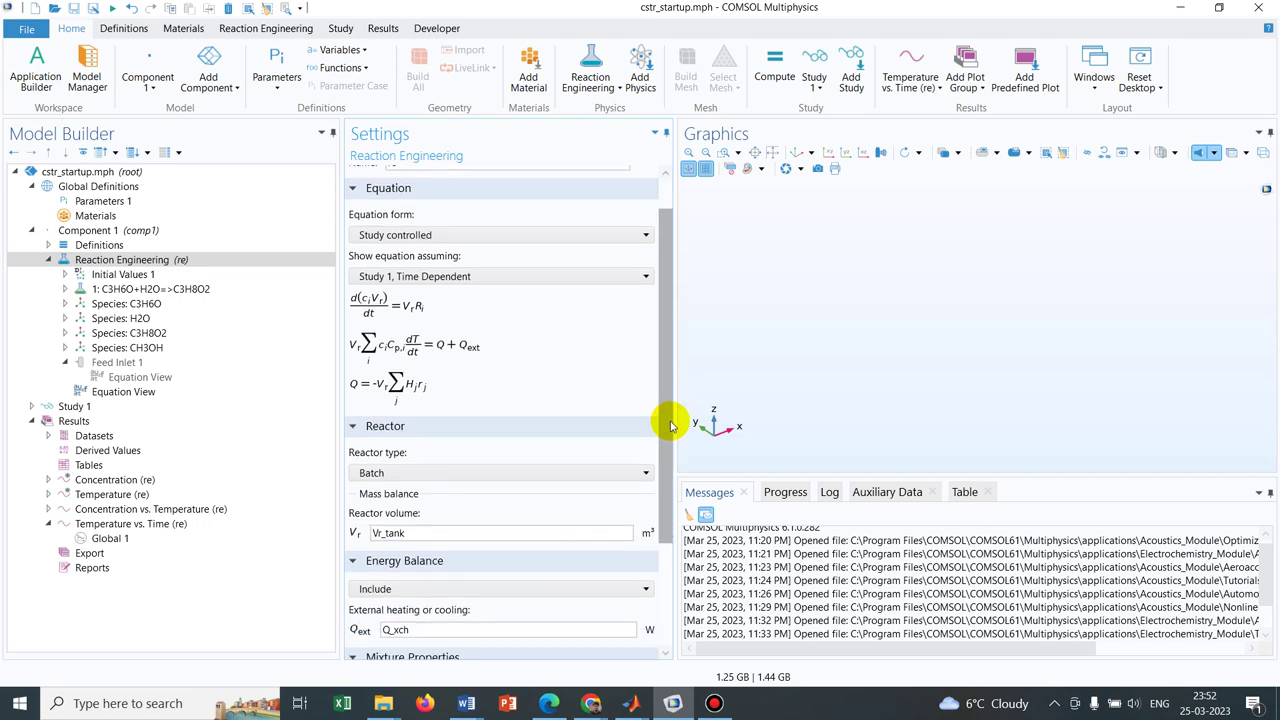
pyautogui.click(620, 477)
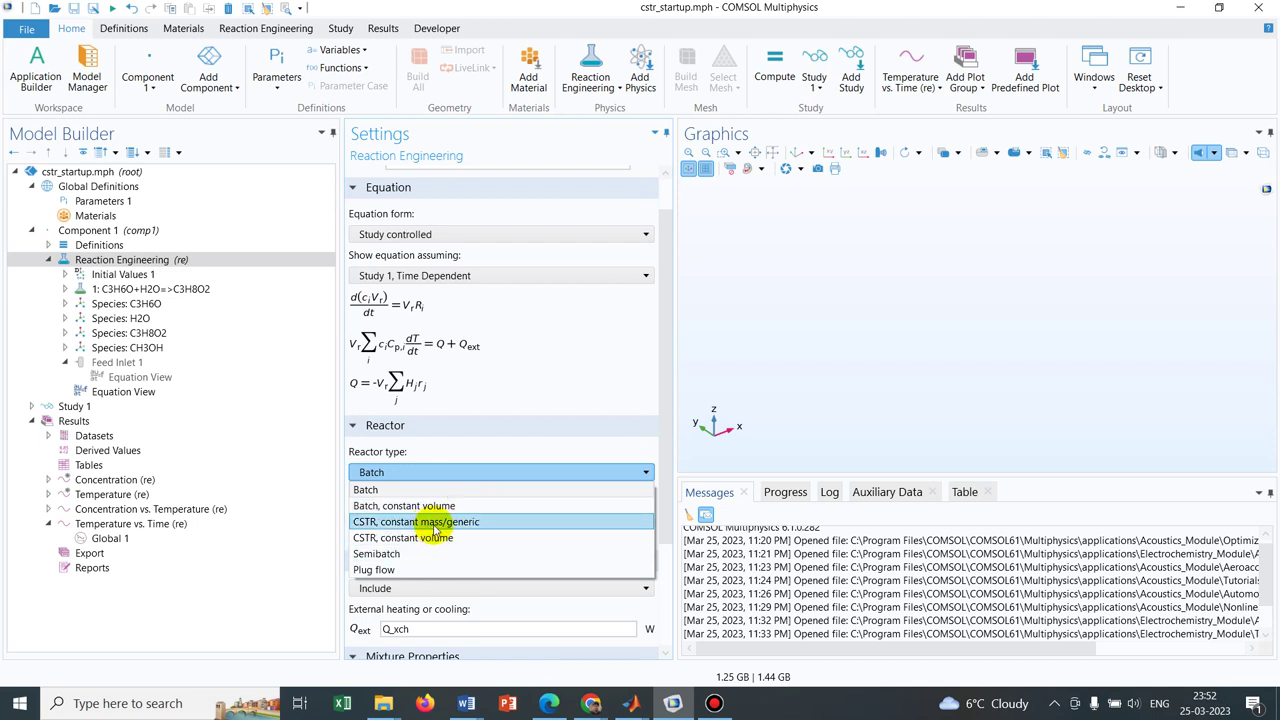
pyautogui.click(409, 570)
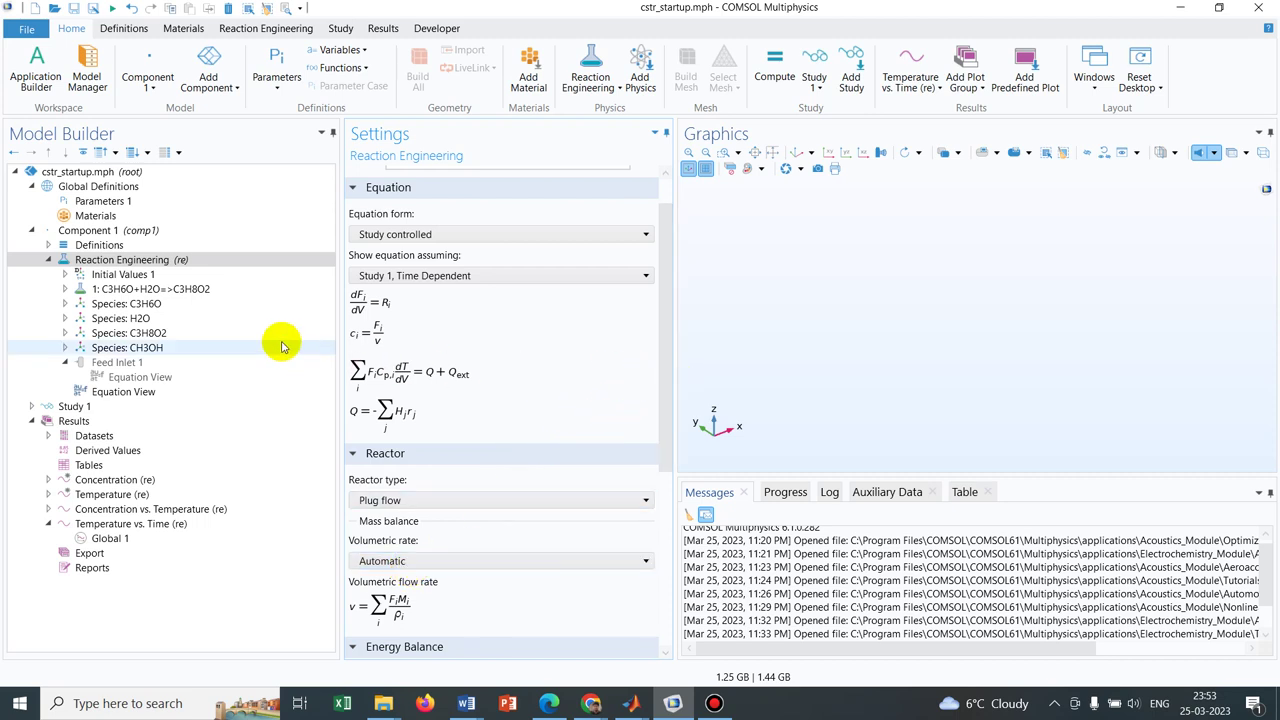
pyautogui.moveTo(667, 291); pyautogui.dragTo(664, 368)
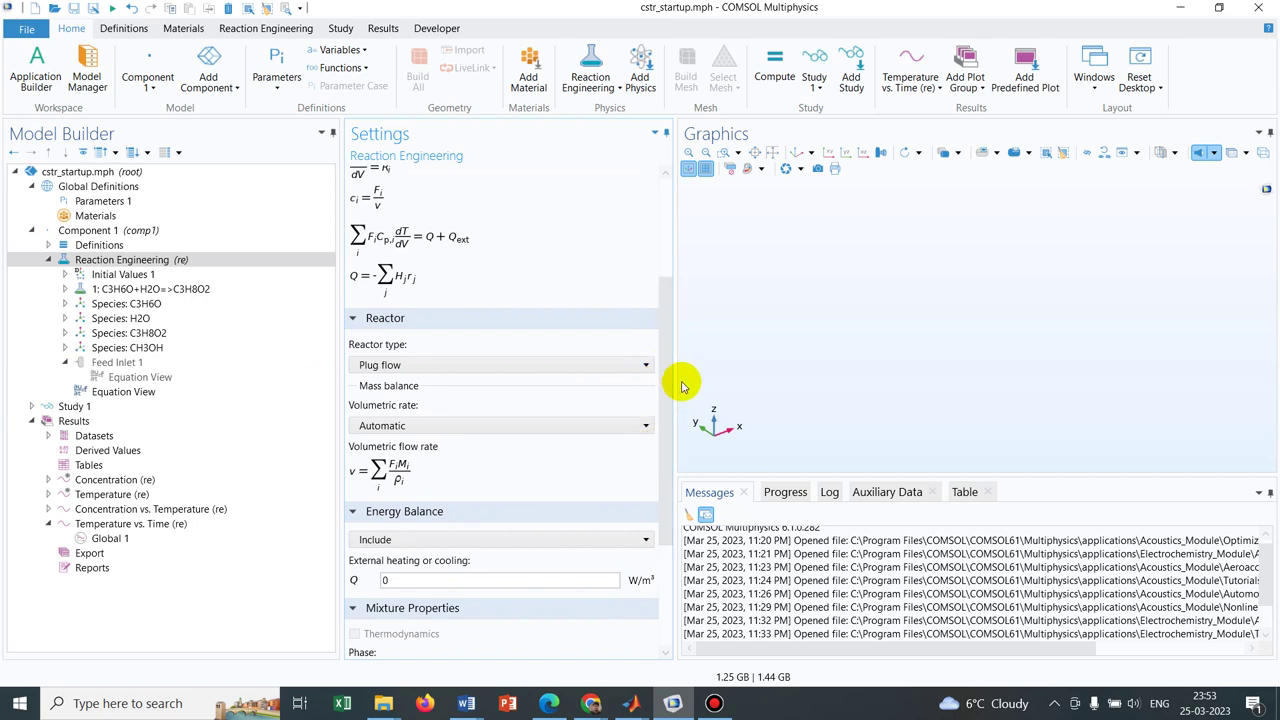
pyautogui.click(627, 368)
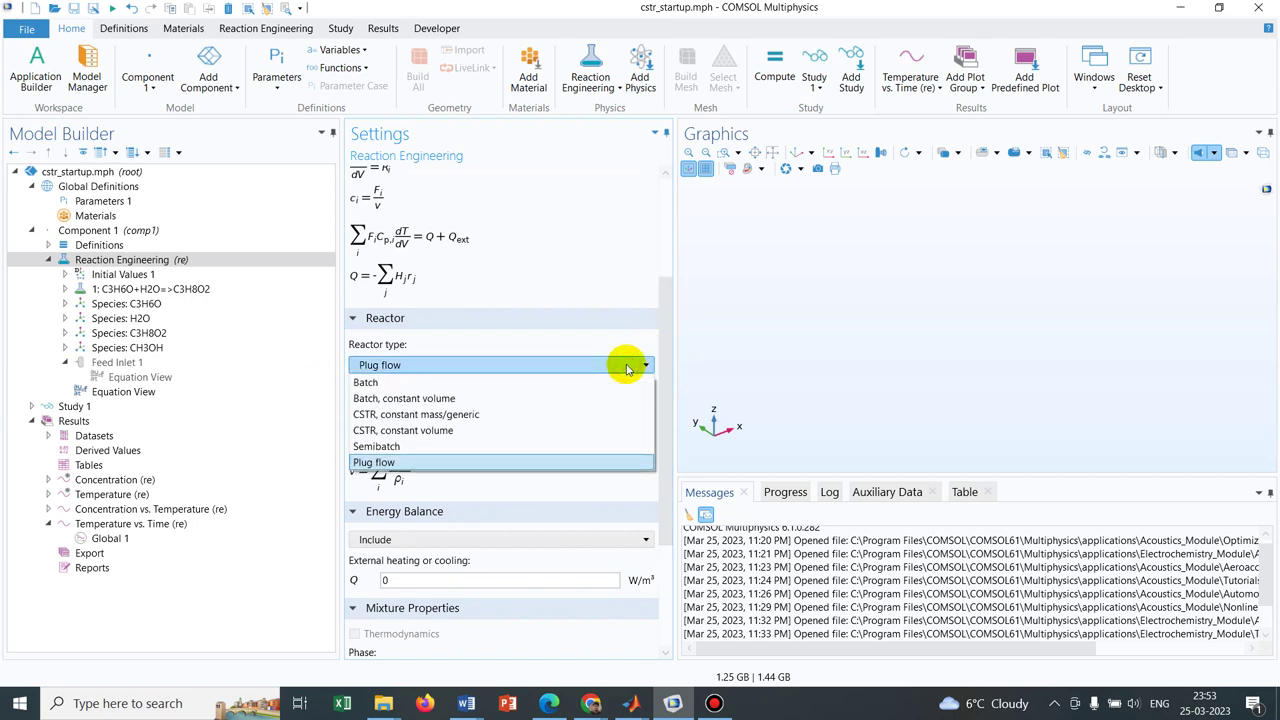
pyautogui.click(627, 368)
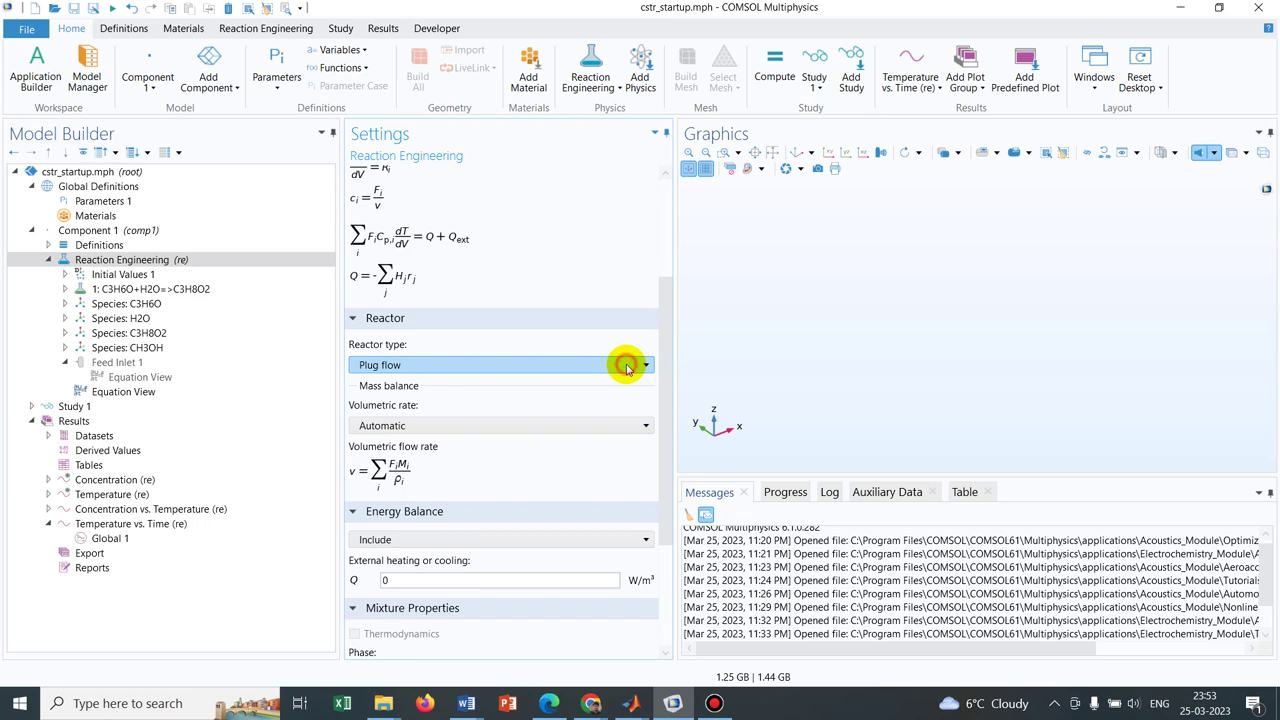
pyautogui.moveTo(668, 347); pyautogui.dragTo(666, 451)
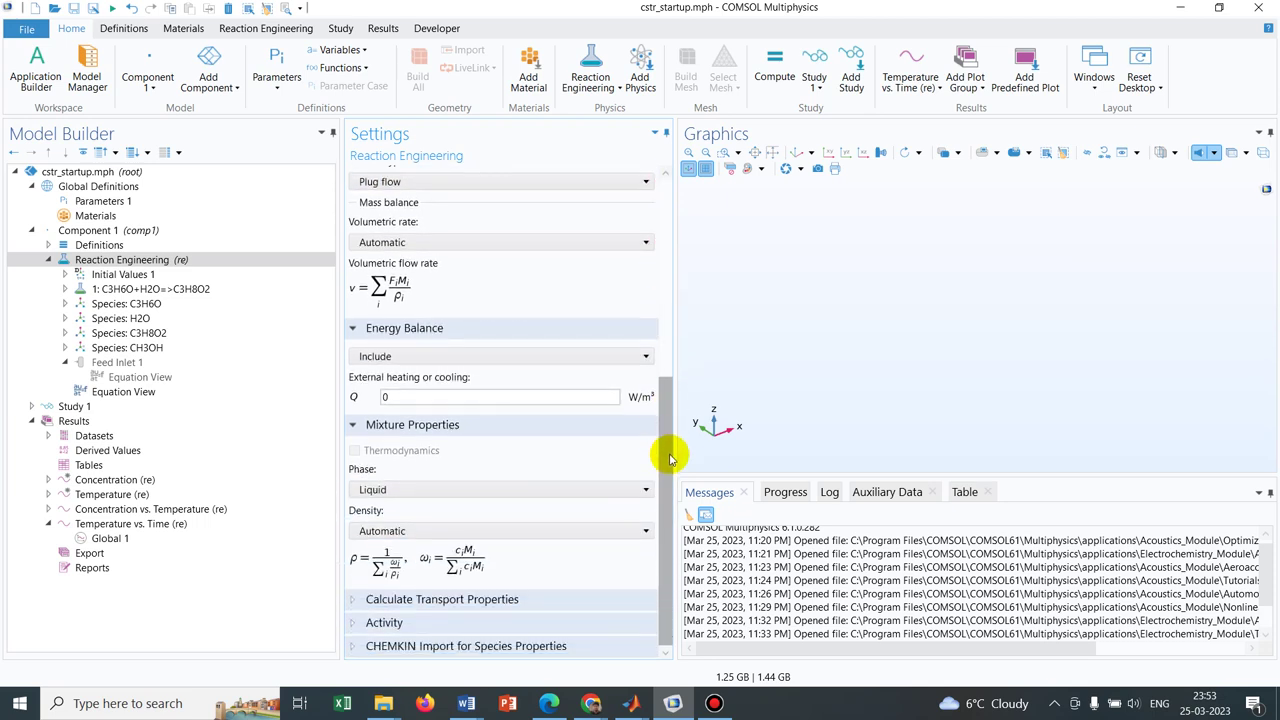
# Examine the settings of the C3H6O+H2O=>C3H8O2 reaction and of the C3H6O and H2O species.
pyautogui.click(150, 289)
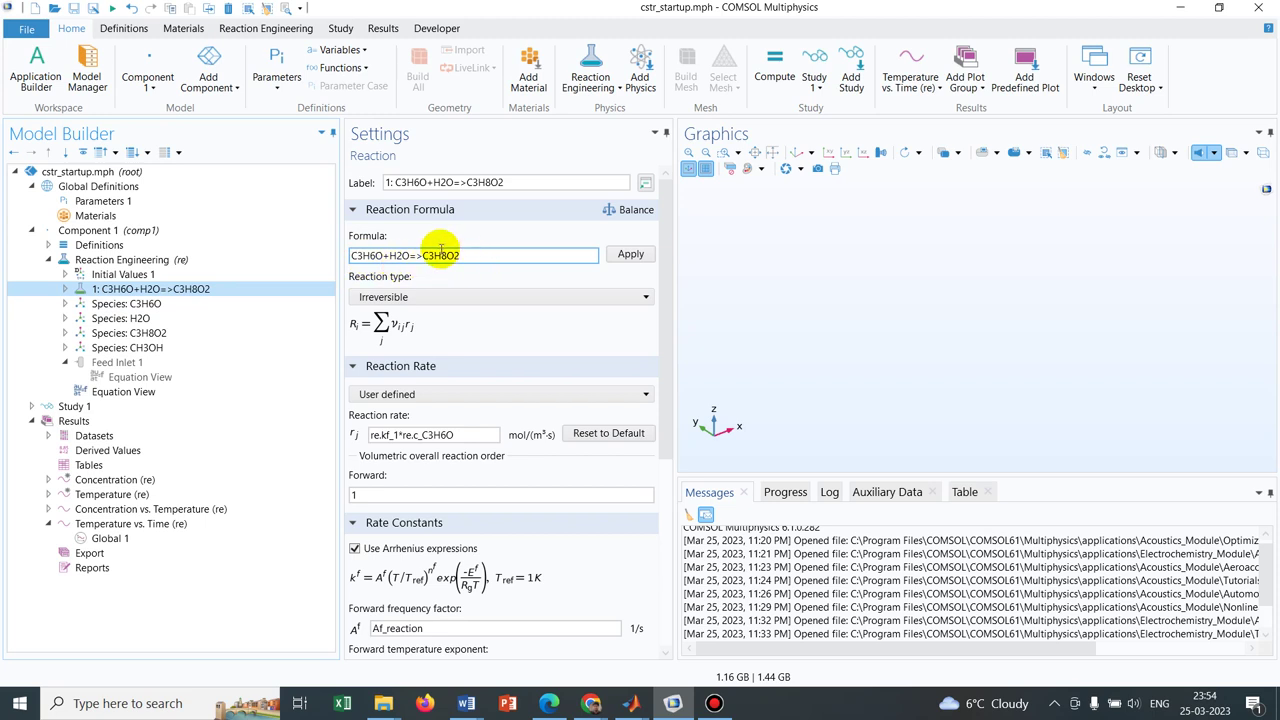
pyautogui.click(168, 308)
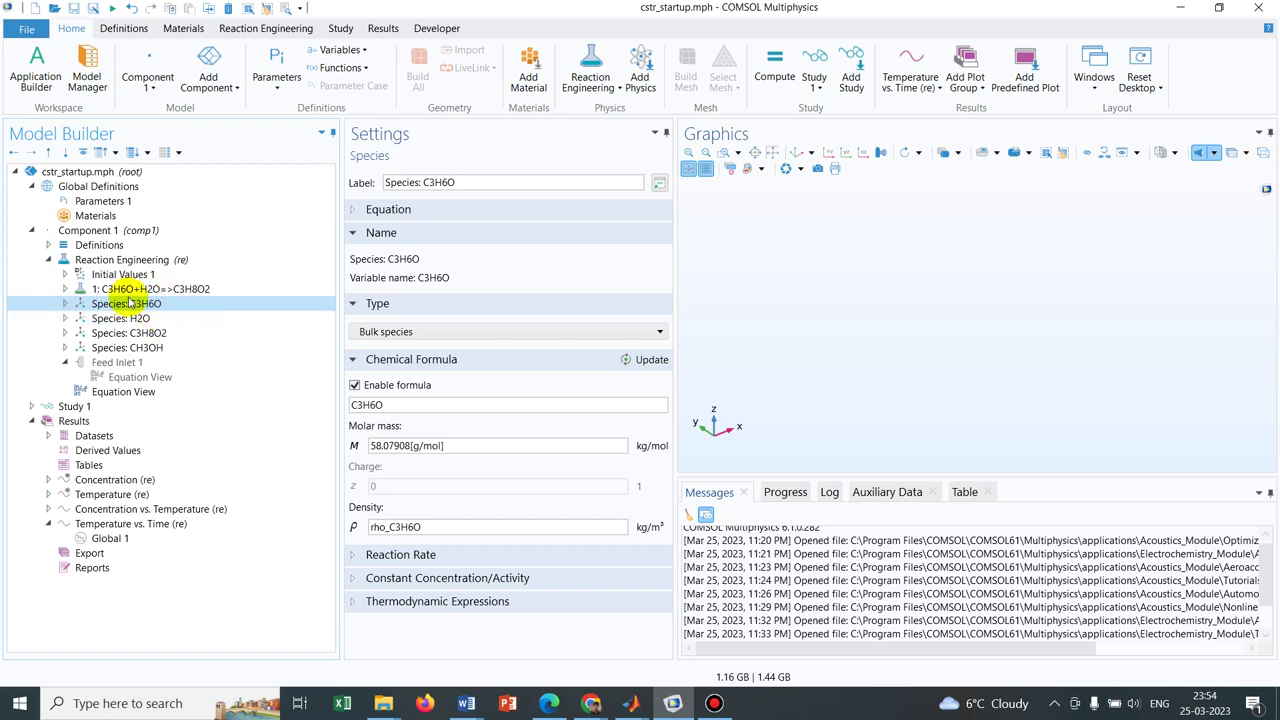
pyautogui.click(158, 318)
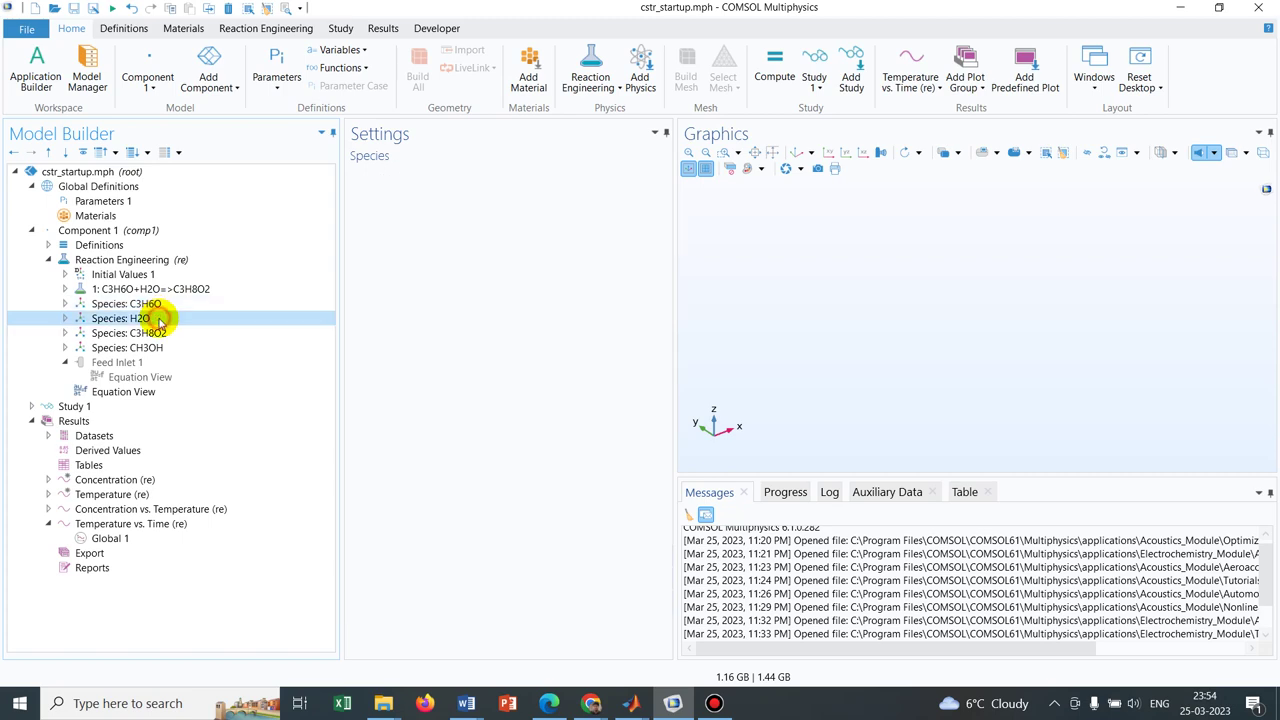
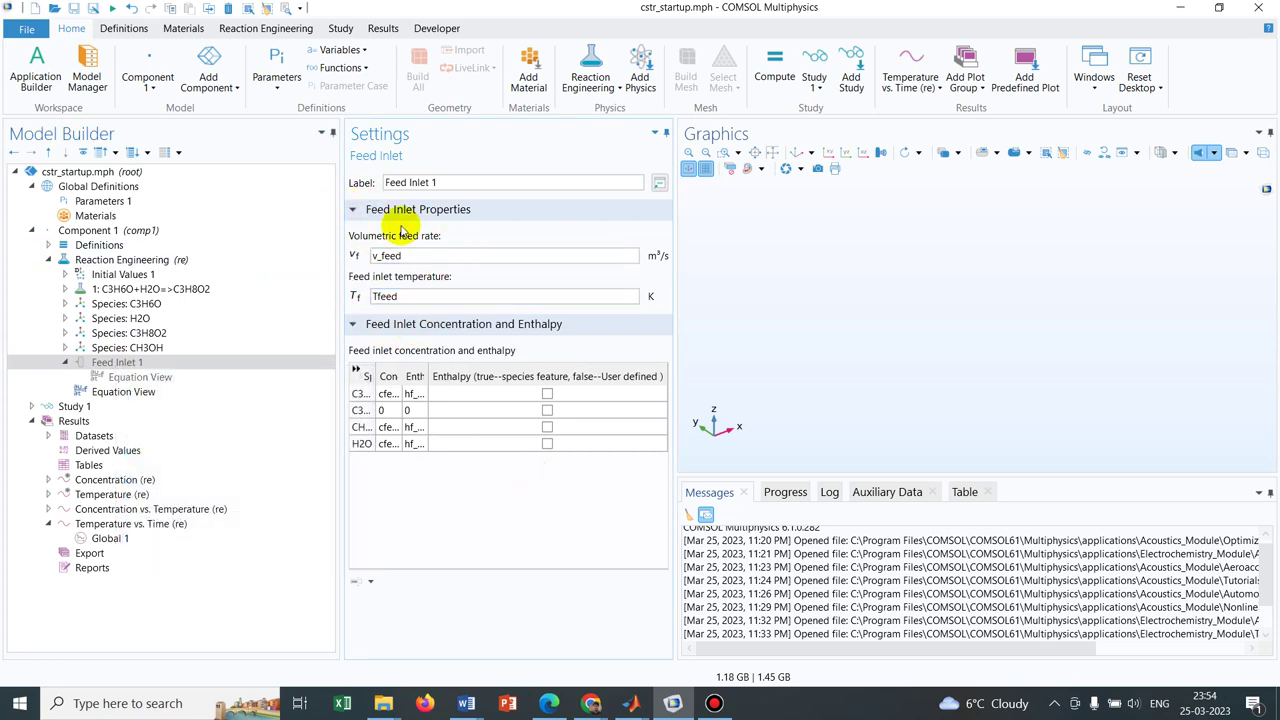
# Check Feed Inlet 1's volumetric feed rate expression and the definitions in Parameters 1 and Variables 1.
pyautogui.click(154, 366)
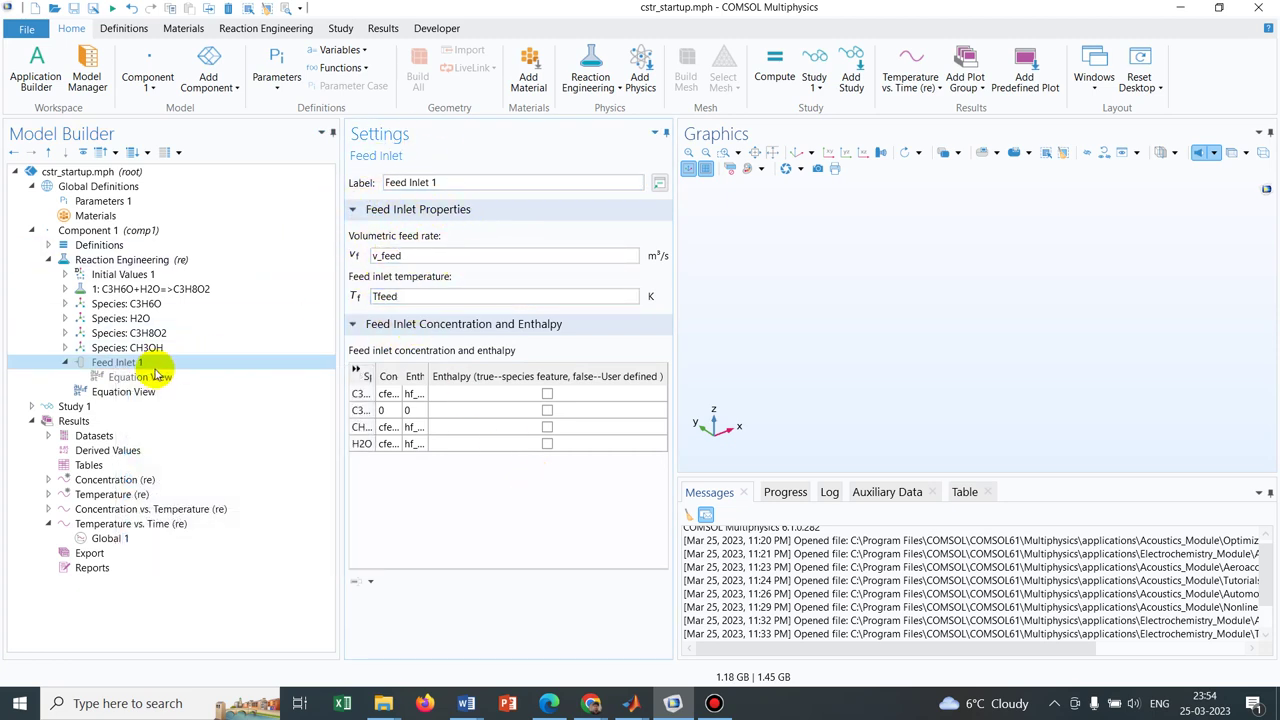
pyautogui.click(503, 256)
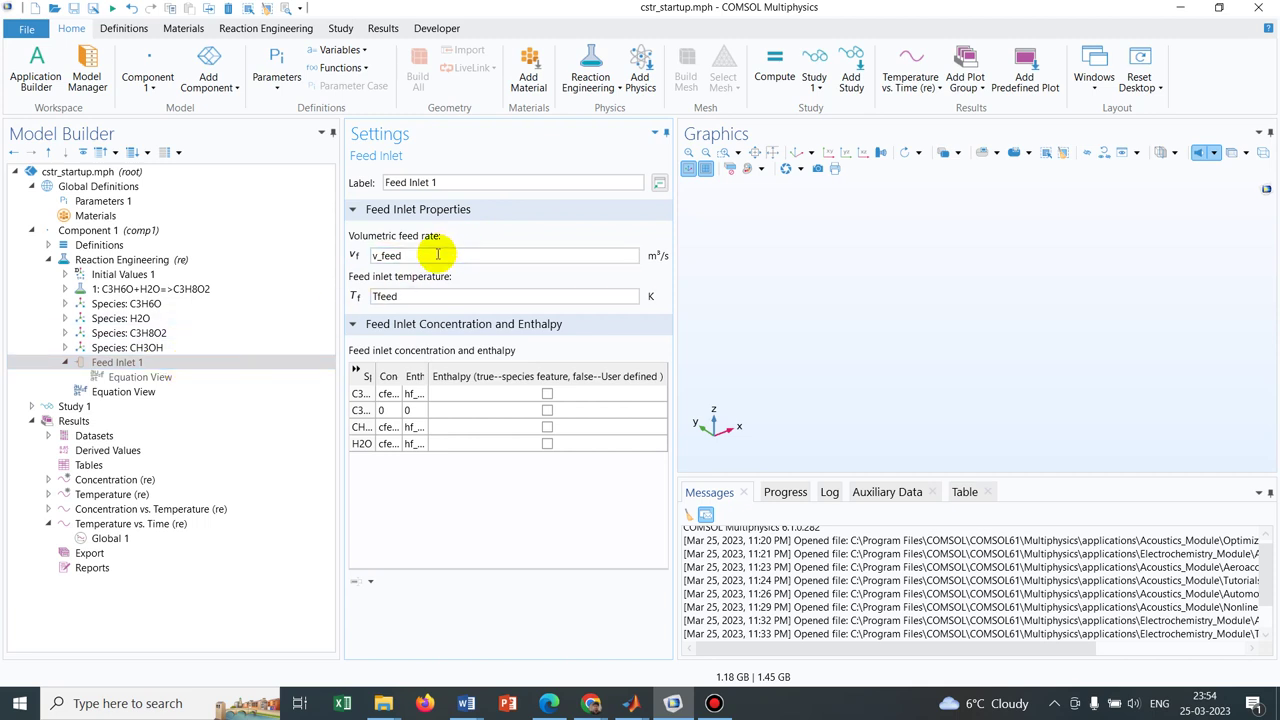
pyautogui.hotkey('ctrl', 'a')
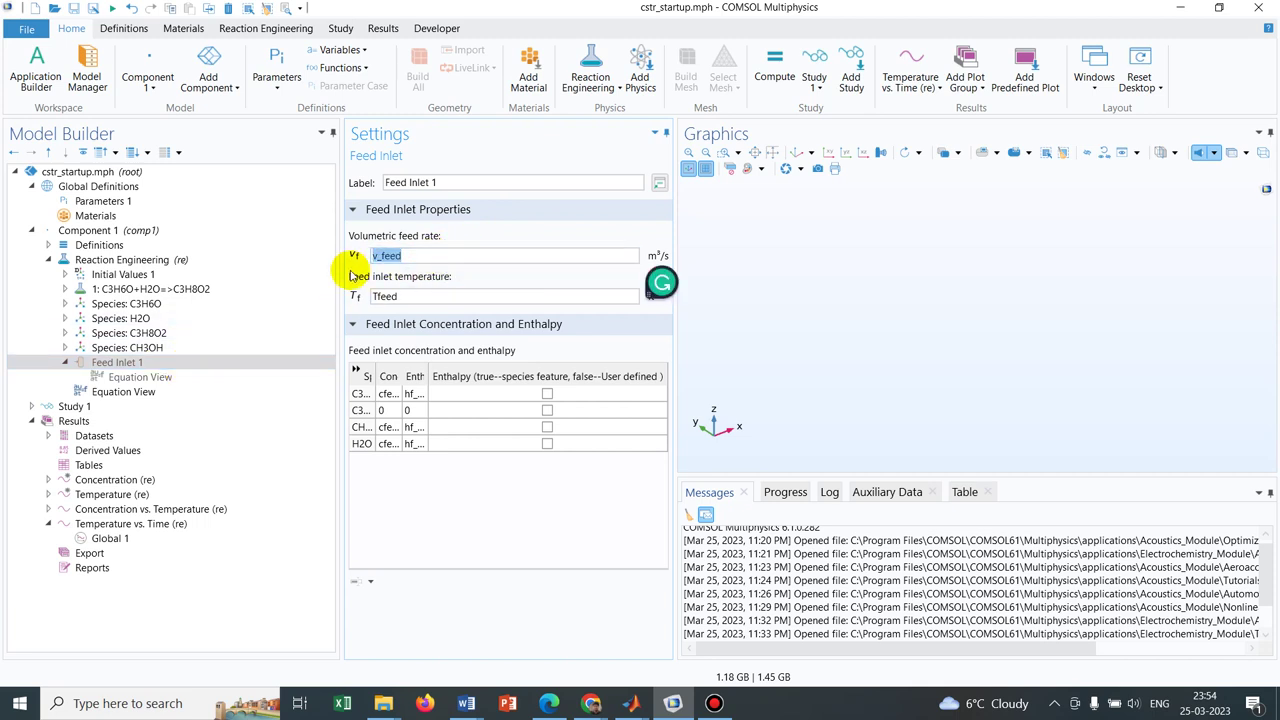
pyautogui.click(113, 206)
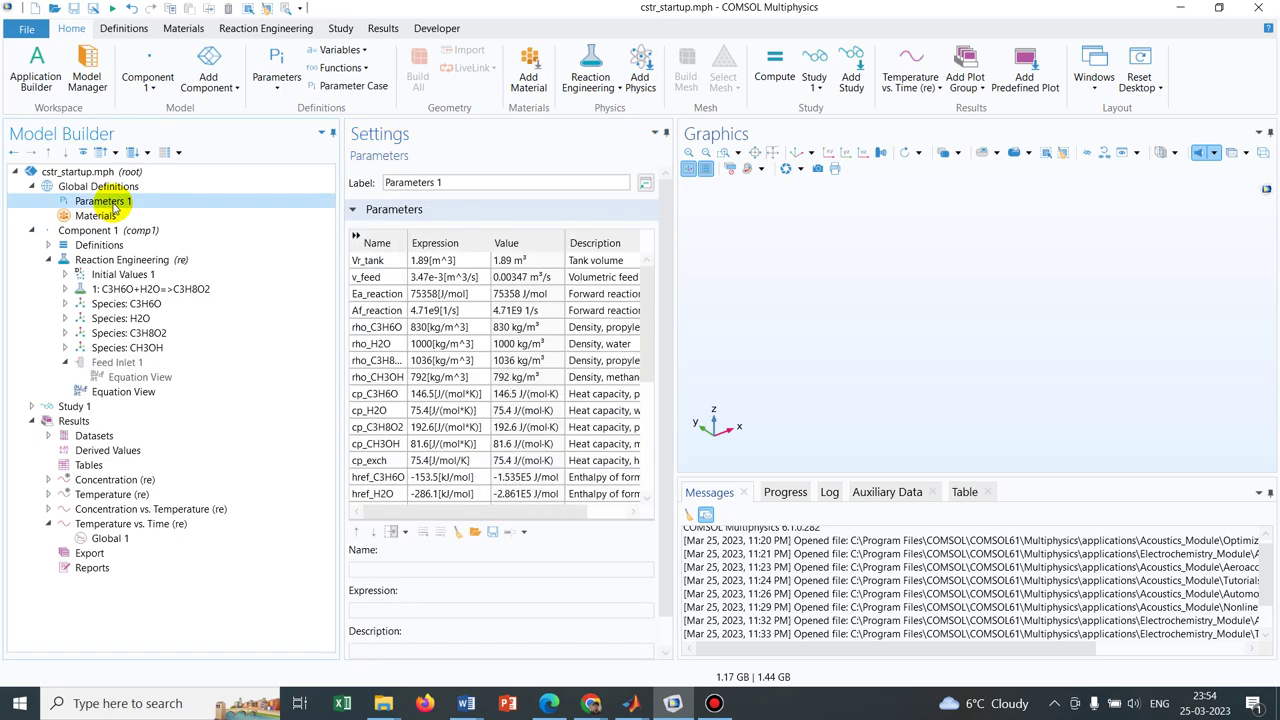
pyautogui.click(48, 245)
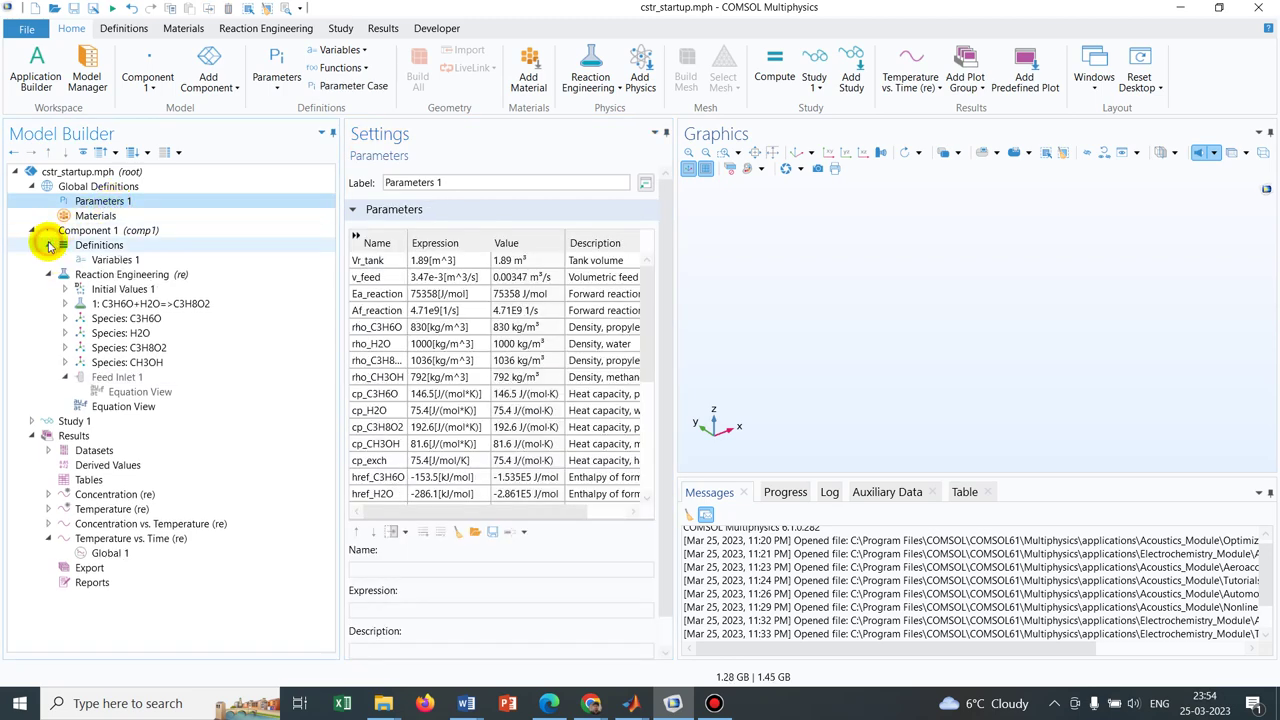
pyautogui.click(120, 260)
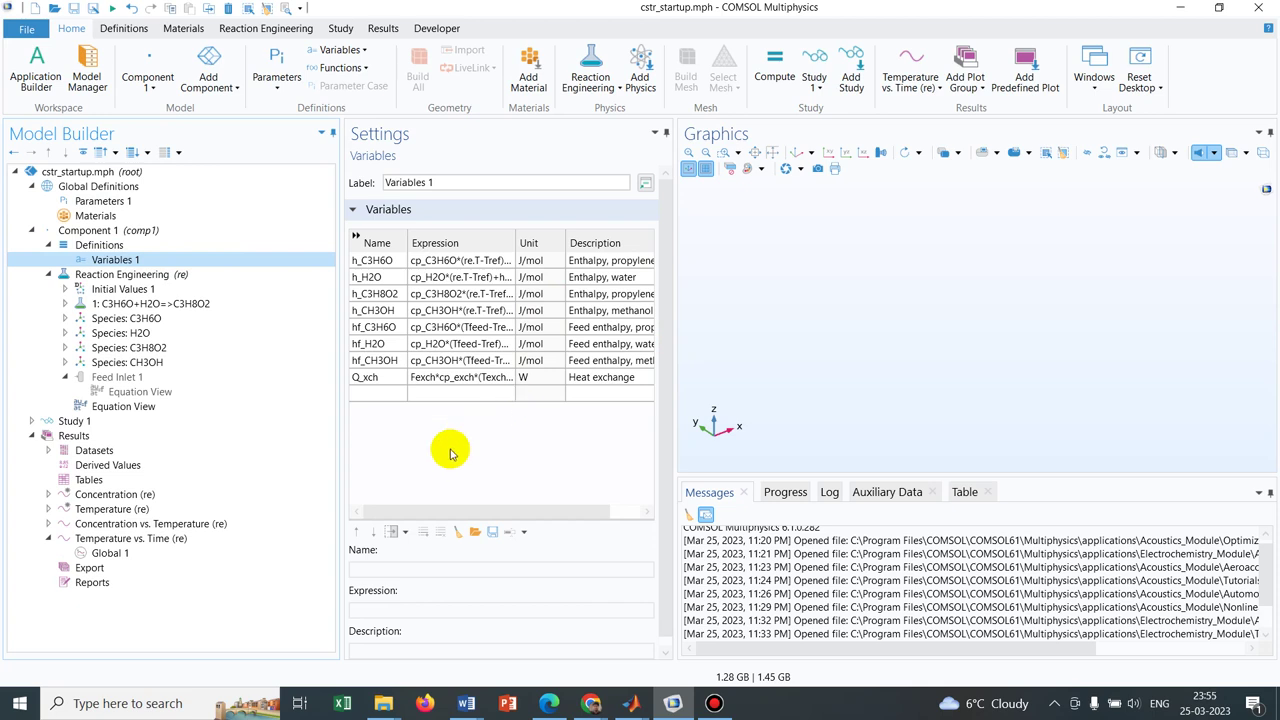
# Inspect the reaction settings and the C3H6O species' molar mass, density, reaction rate and constant concentration options.
pyautogui.click(151, 310)
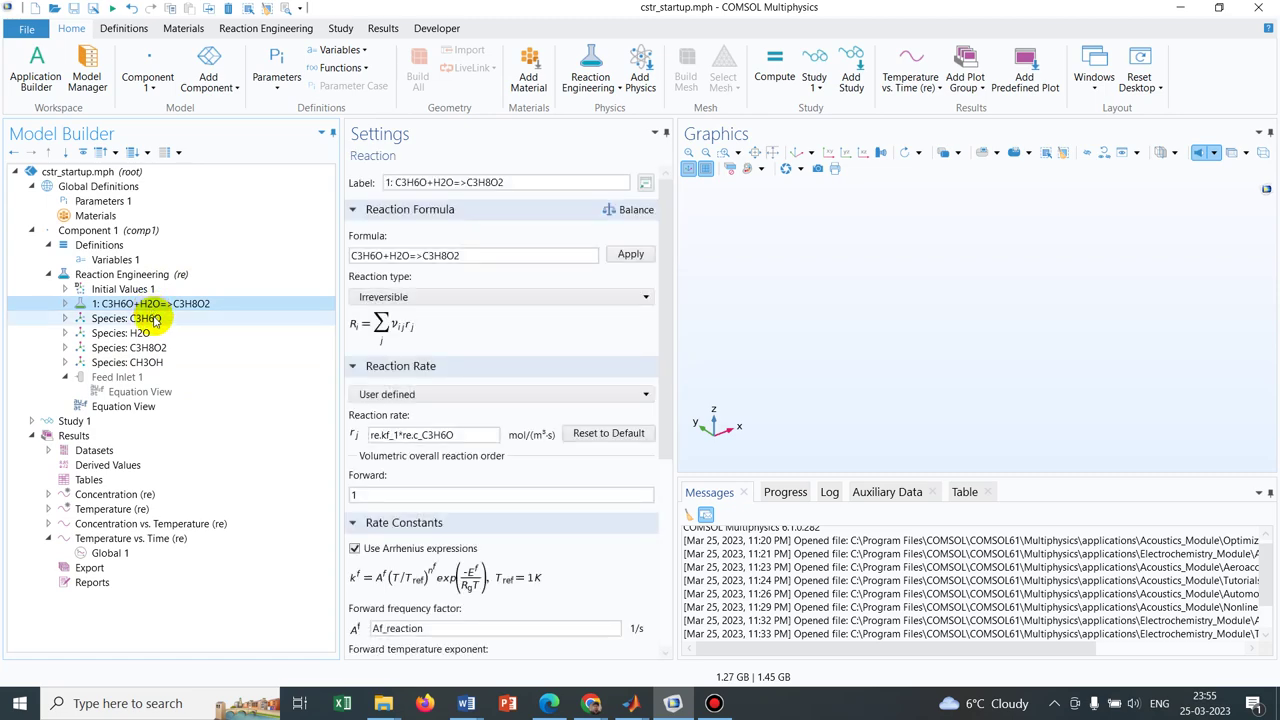
pyautogui.click(155, 319)
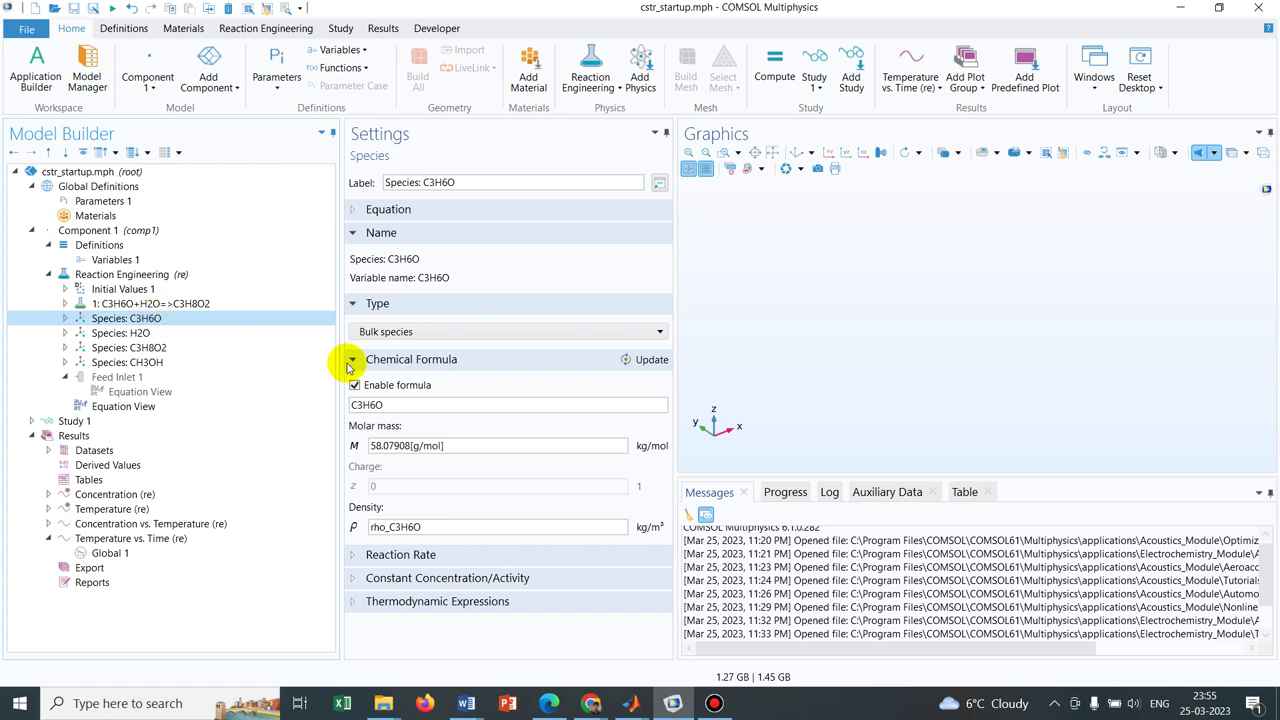
pyautogui.click(395, 446)
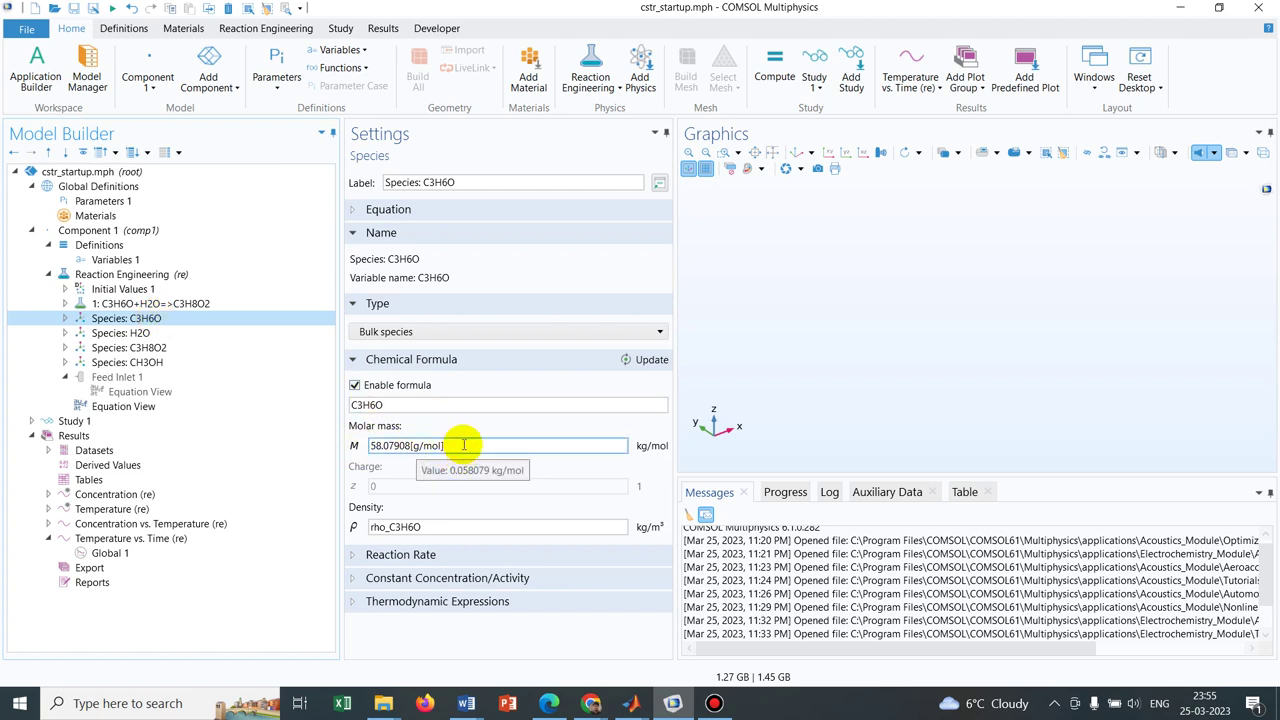
pyautogui.moveTo(457, 445); pyautogui.dragTo(343, 445)
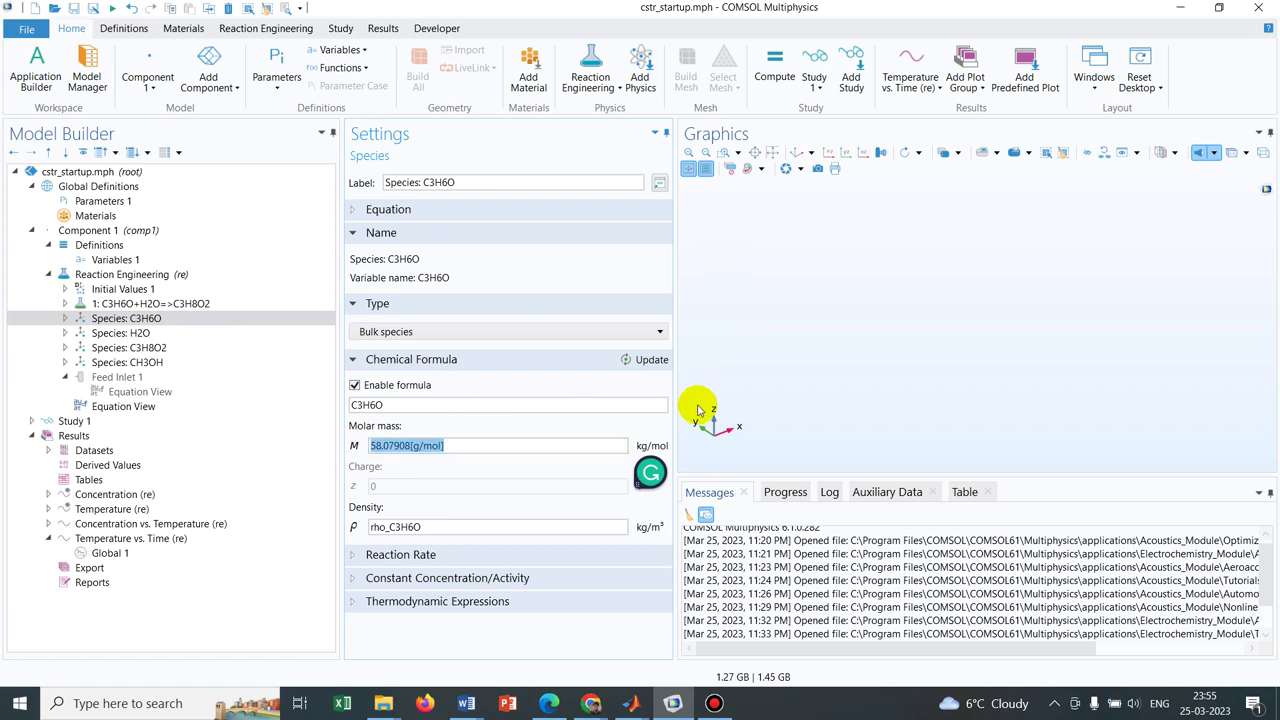
pyautogui.click(441, 527)
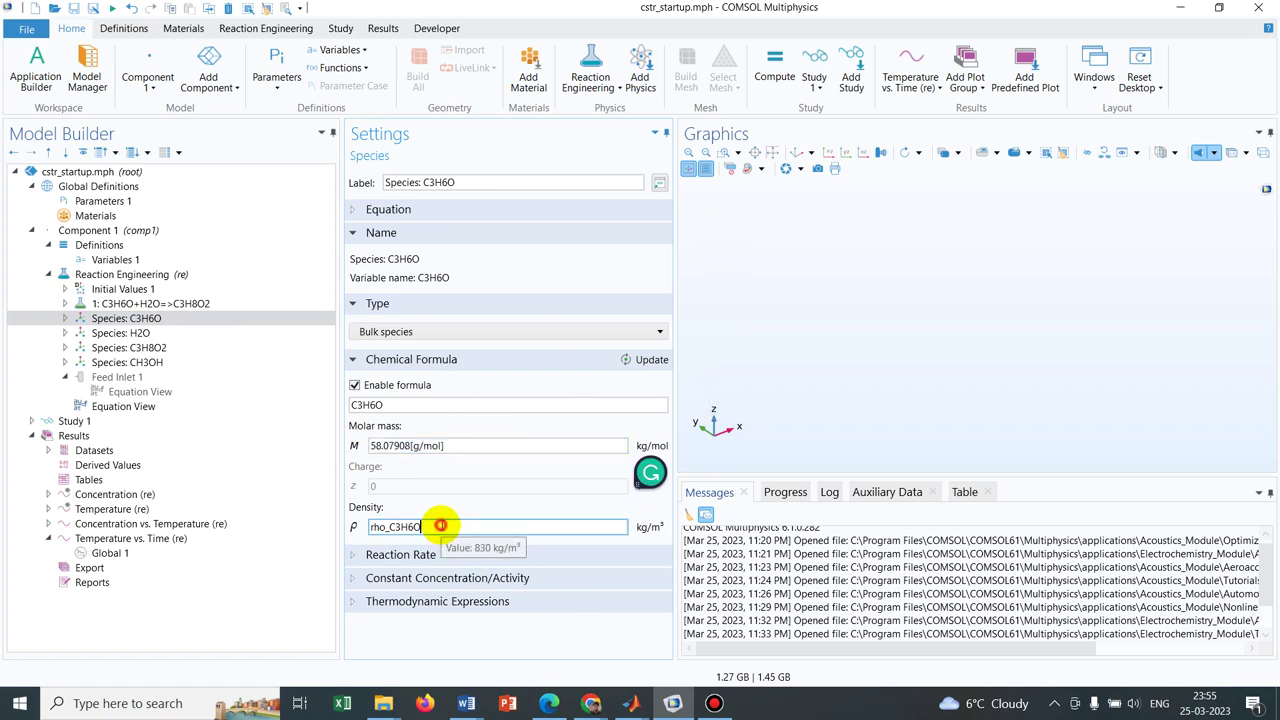
pyautogui.click(371, 556)
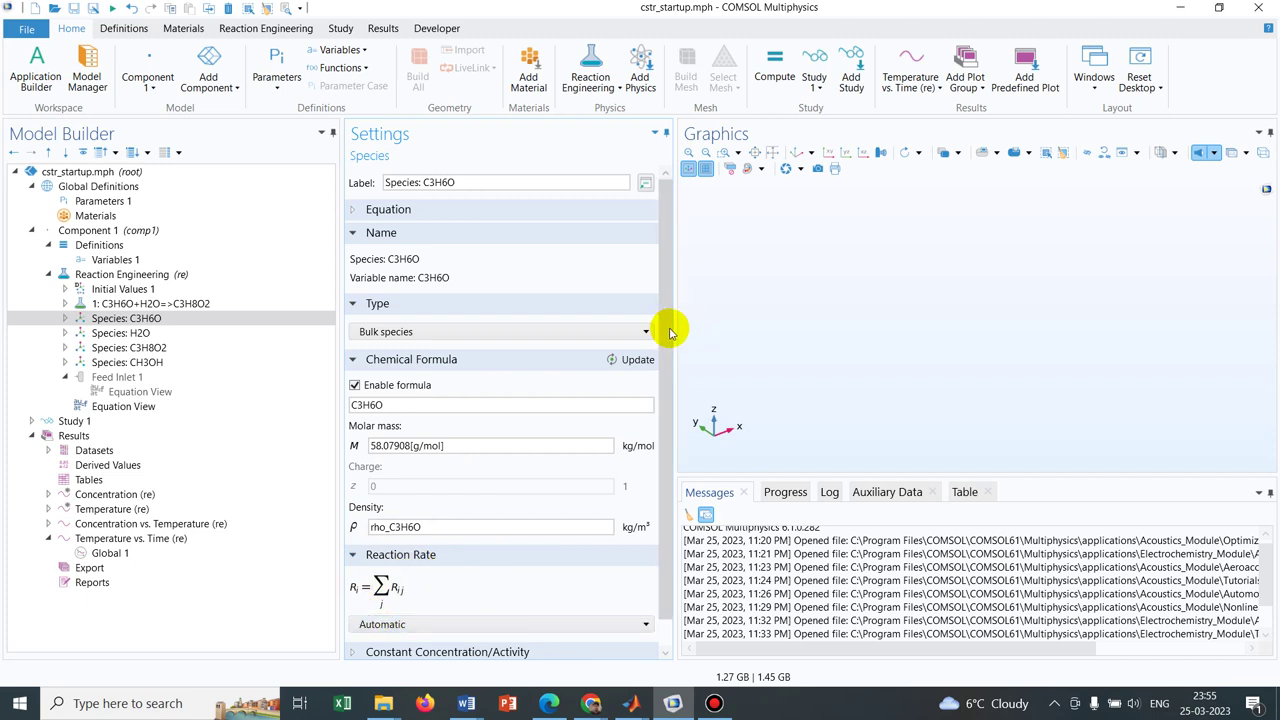
pyautogui.scroll(-2, 660, 370)
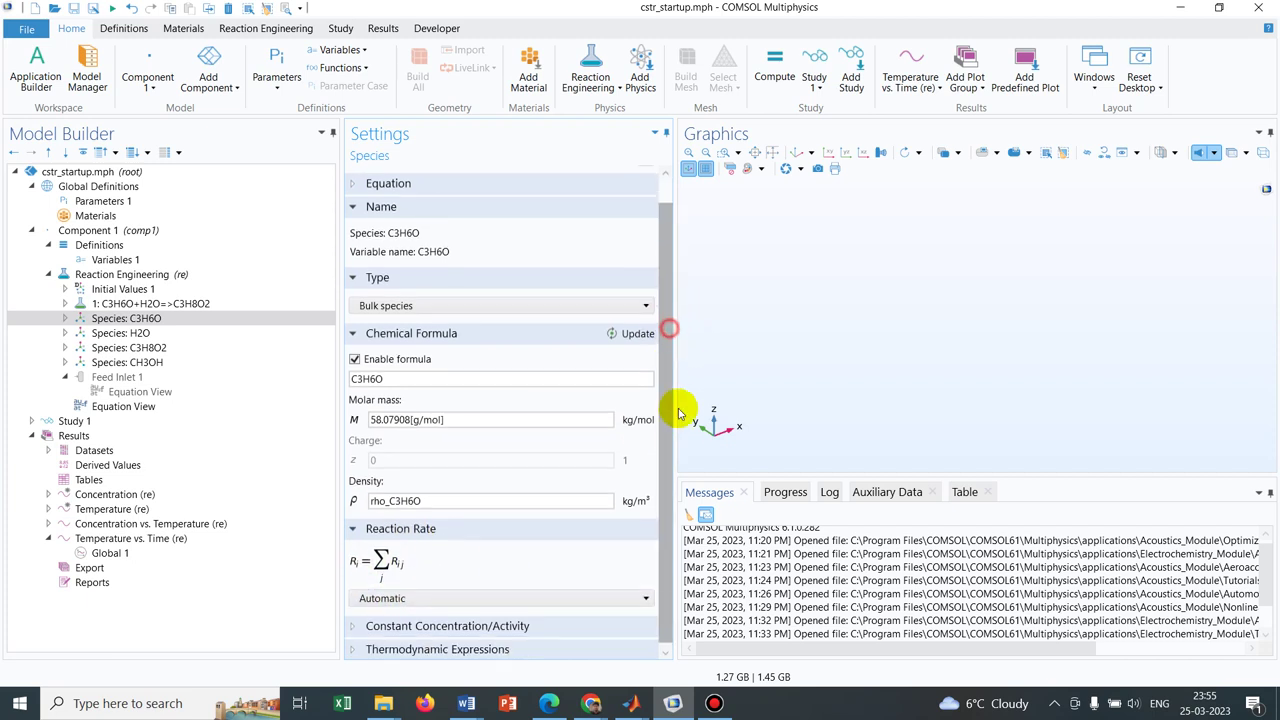
pyautogui.click(425, 623)
pyautogui.moveTo(670, 250); pyautogui.dragTo(670, 400)
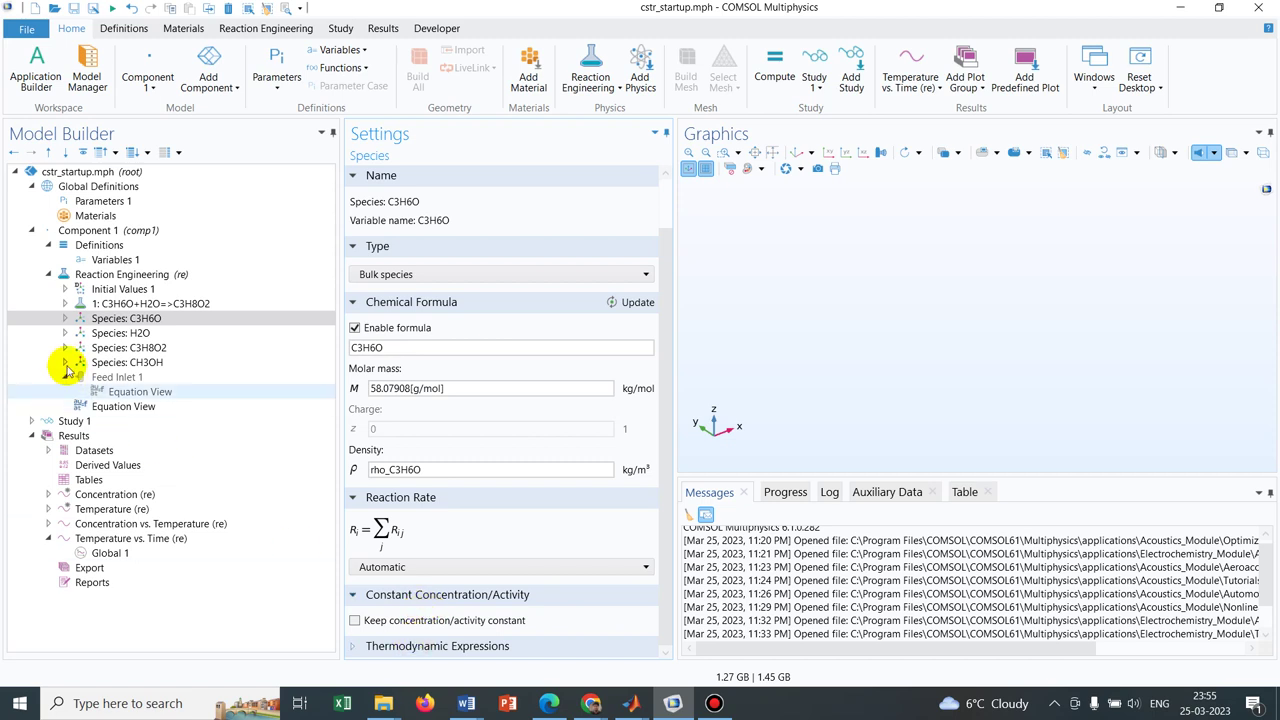
# Examine the C3H6O+H2O=>C3H8O2 reaction's formula, user-defined rate expression, Arrhenius rate constants and thermodynamic properties.
pyautogui.click(31, 421)
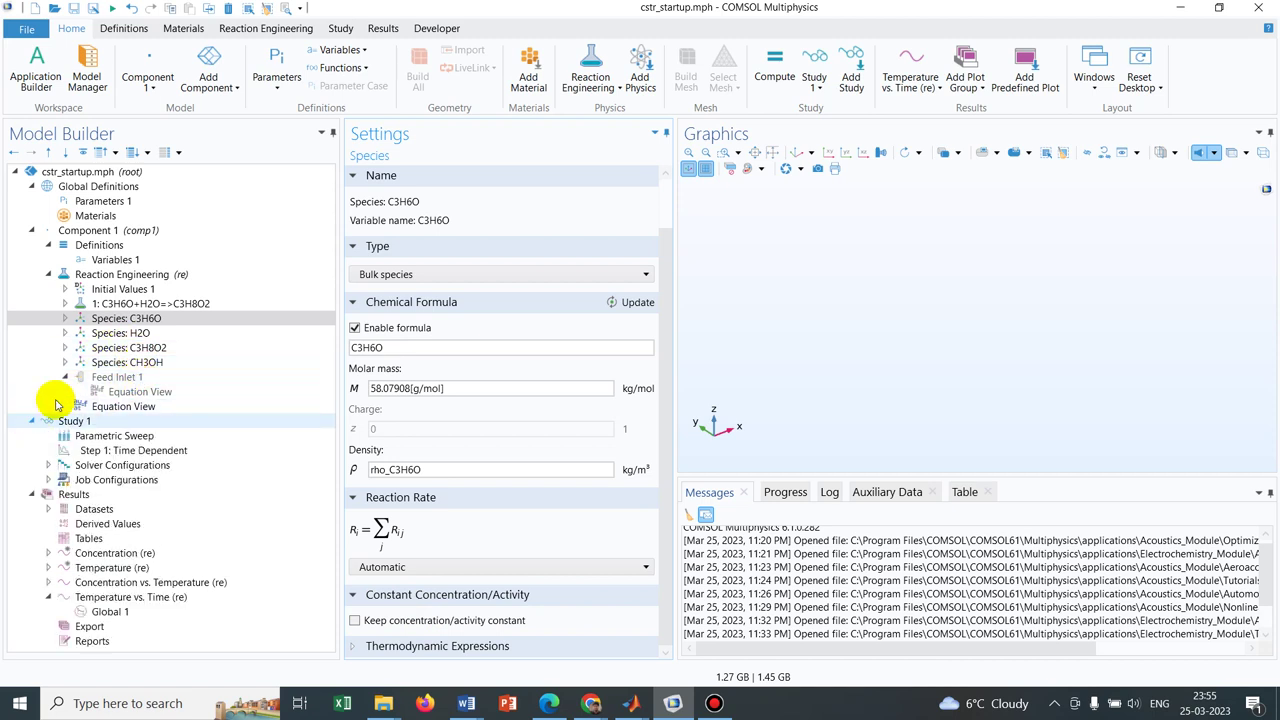
pyautogui.click(158, 304)
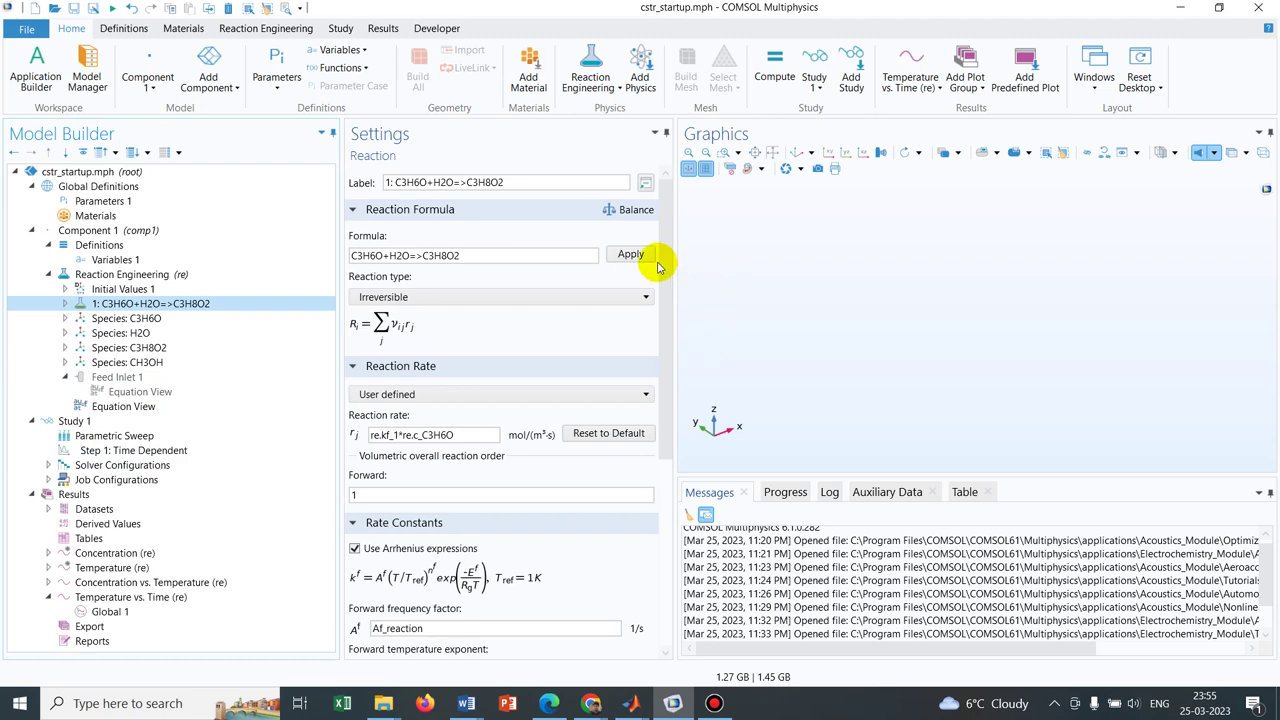
pyautogui.scroll(-1, 663, 259)
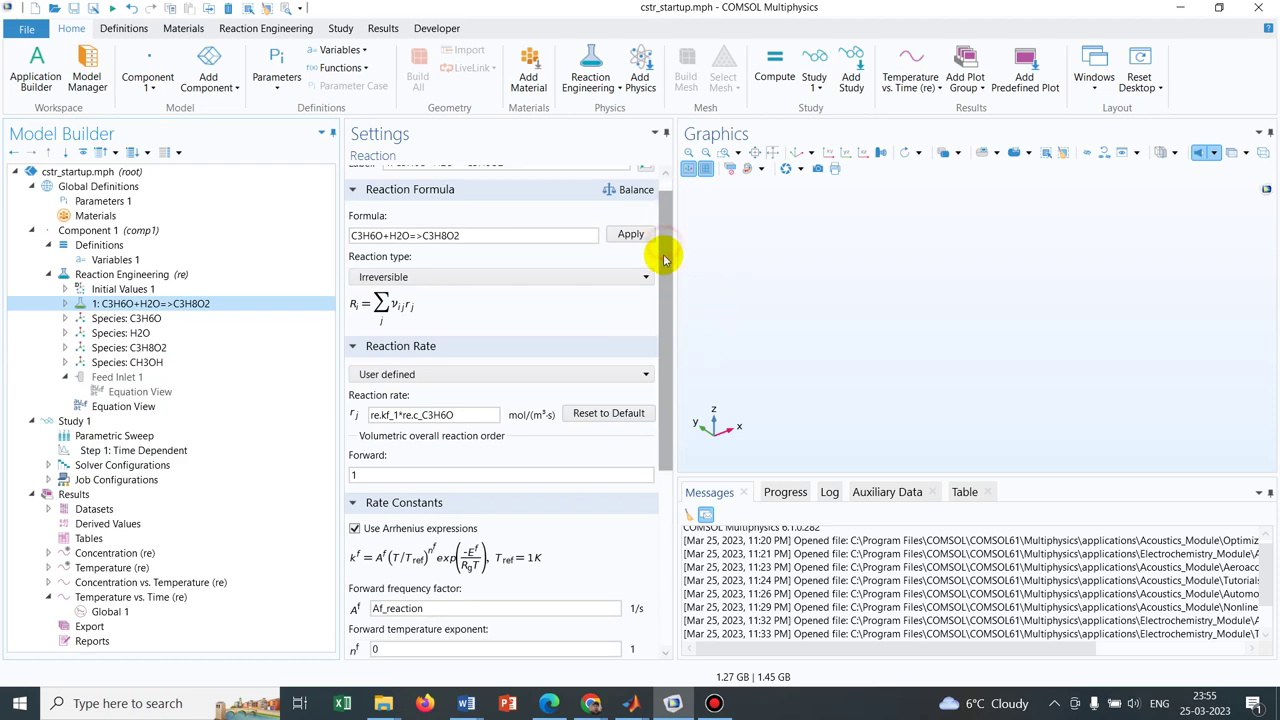
pyautogui.moveTo(663, 259); pyautogui.dragTo(663, 309)
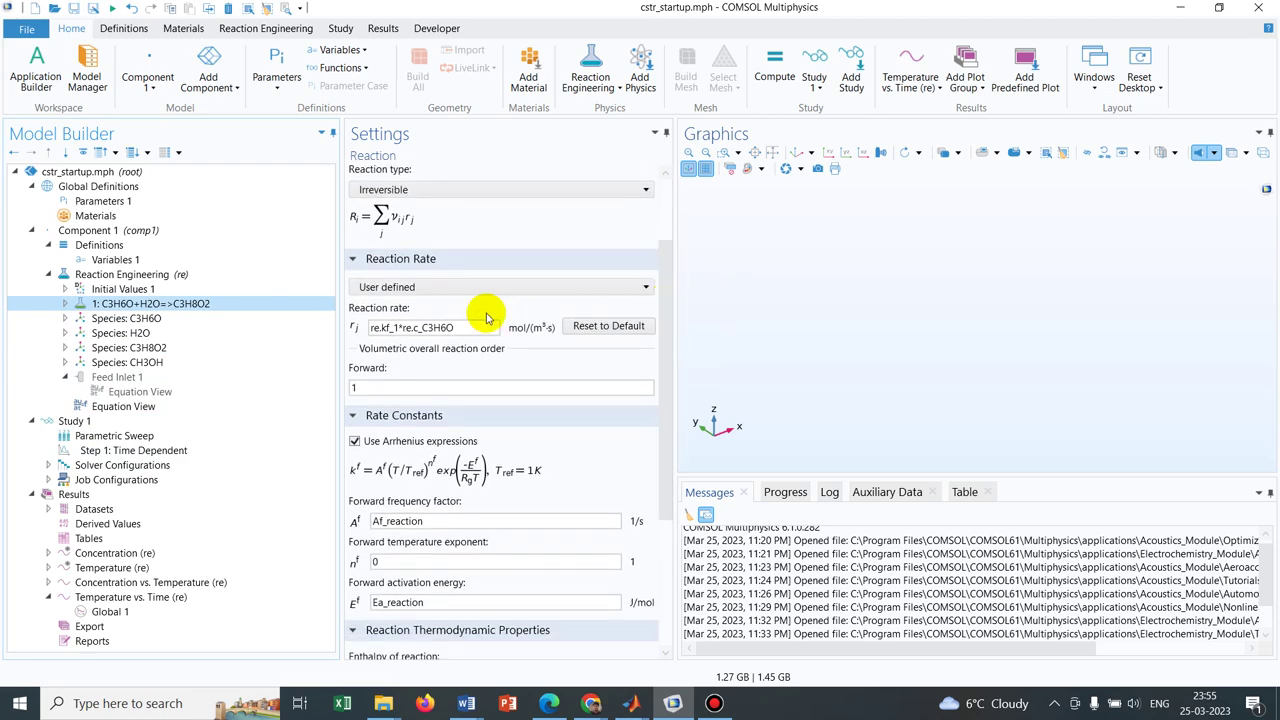
pyautogui.moveTo(462, 327); pyautogui.dragTo(343, 328)
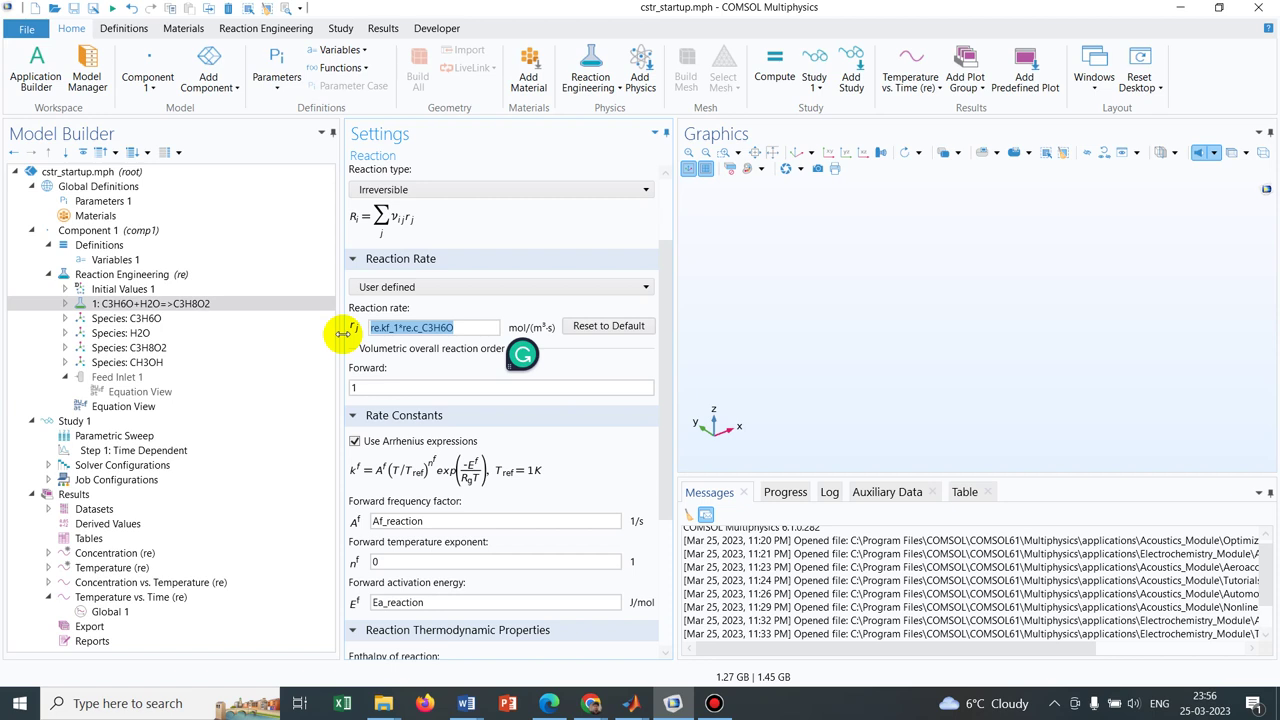
pyautogui.click(392, 331)
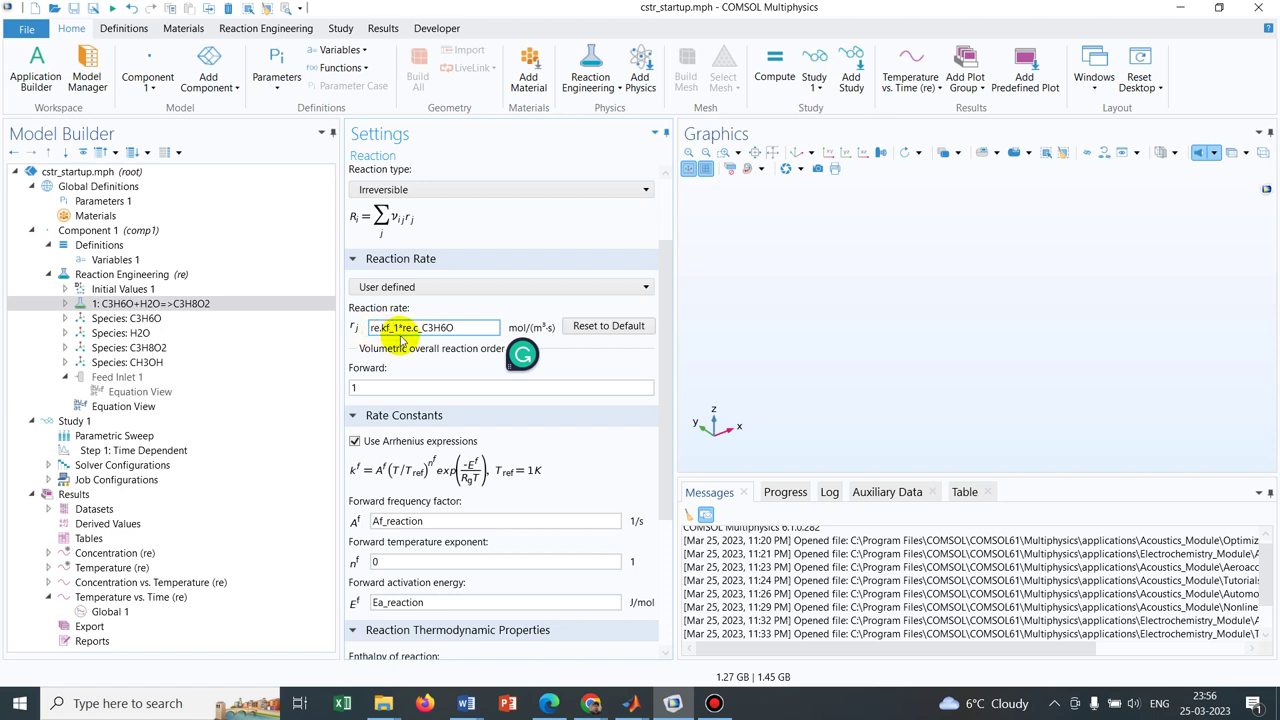
pyautogui.doubleClick(390, 330)
pyautogui.click(391, 334)
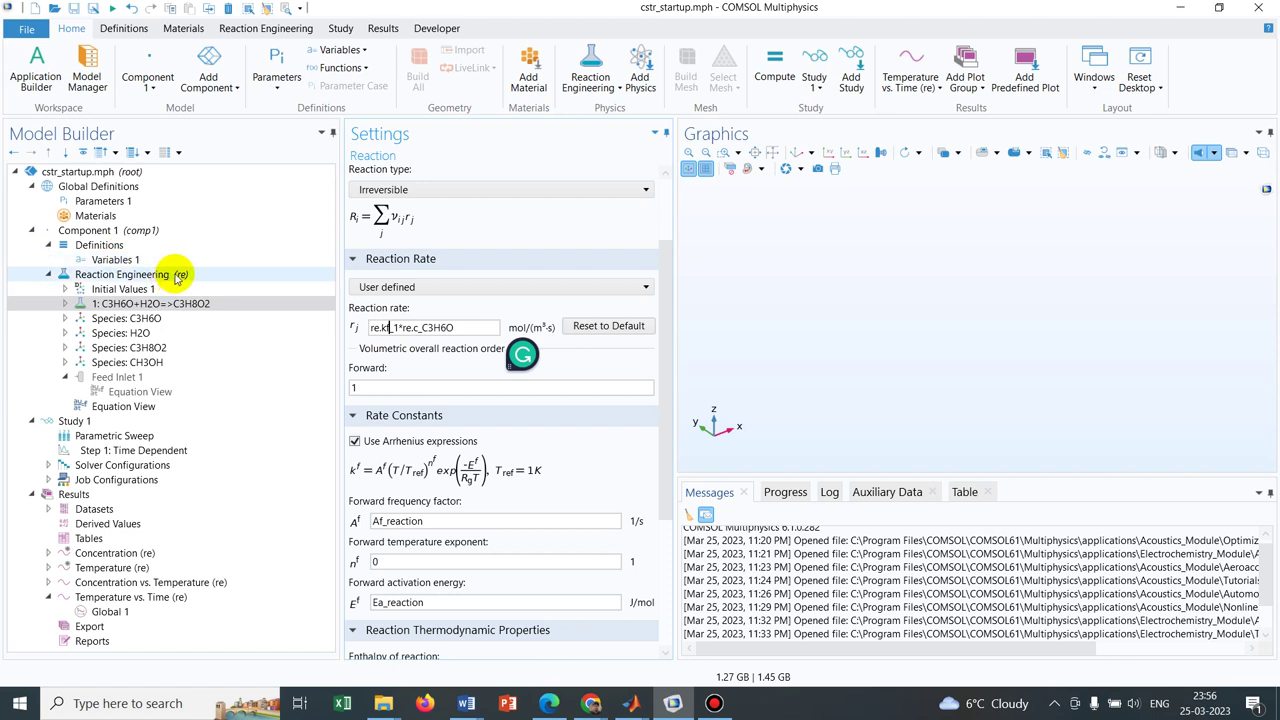
pyautogui.click(452, 327)
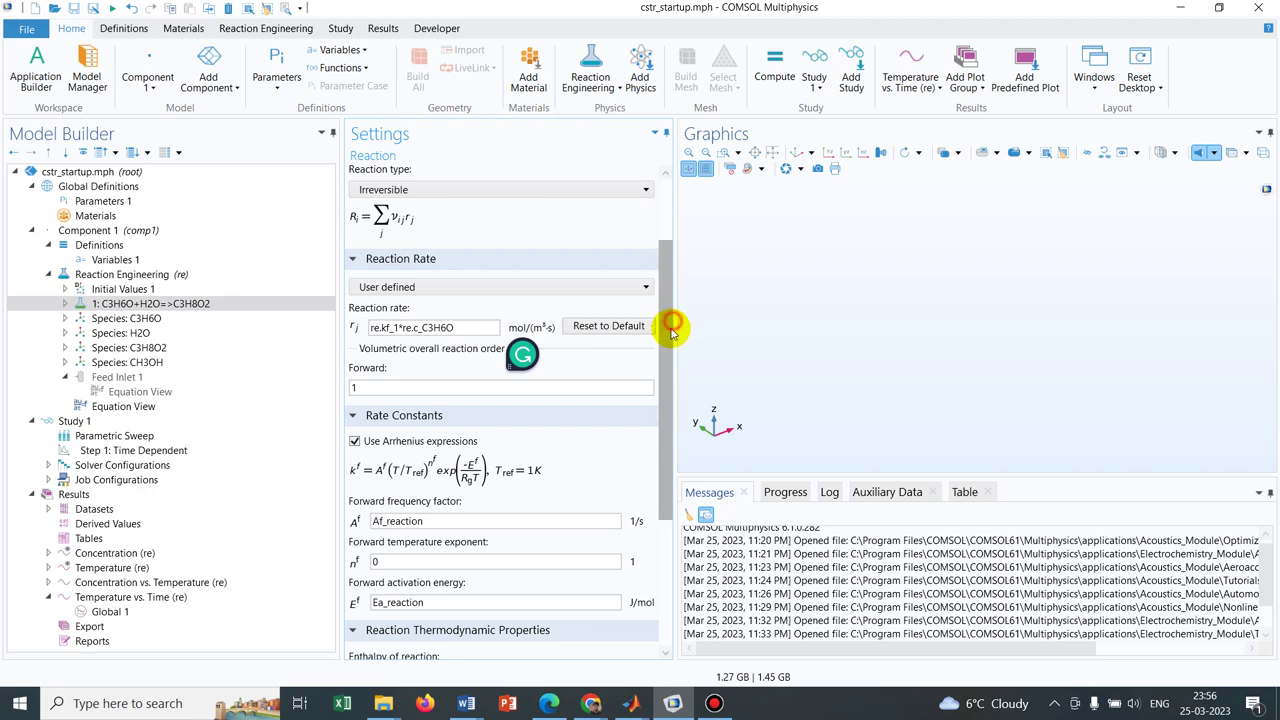
pyautogui.moveTo(673, 326); pyautogui.dragTo(670, 375)
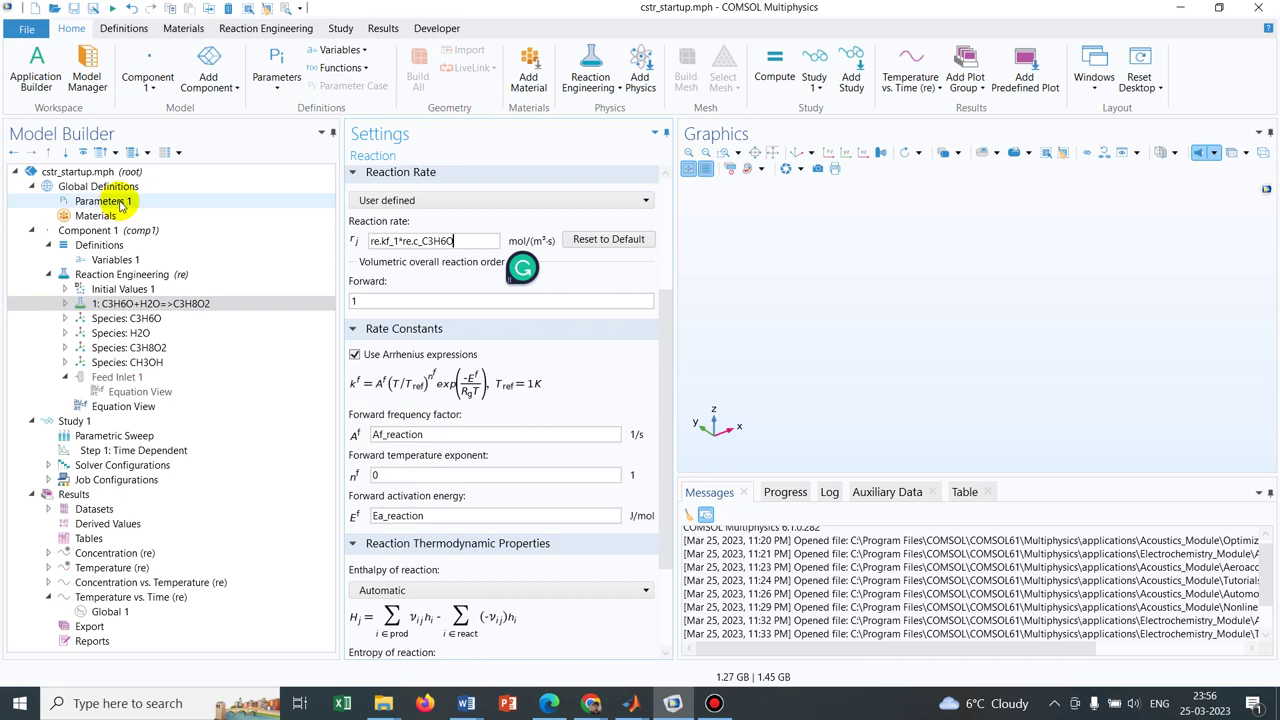
pyautogui.moveTo(666, 366); pyautogui.dragTo(663, 466)
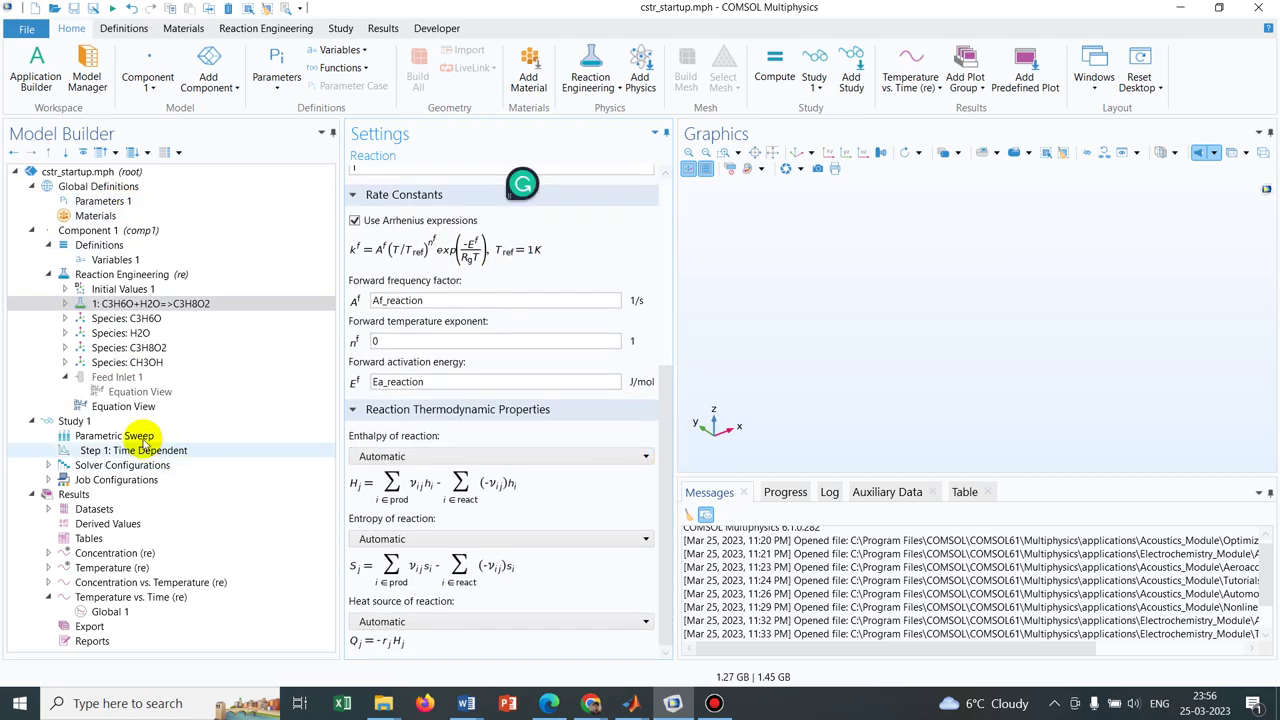
# Check Study 1's Time Dependent step and confirm its output time of 4 h.
pyautogui.click(140, 452)
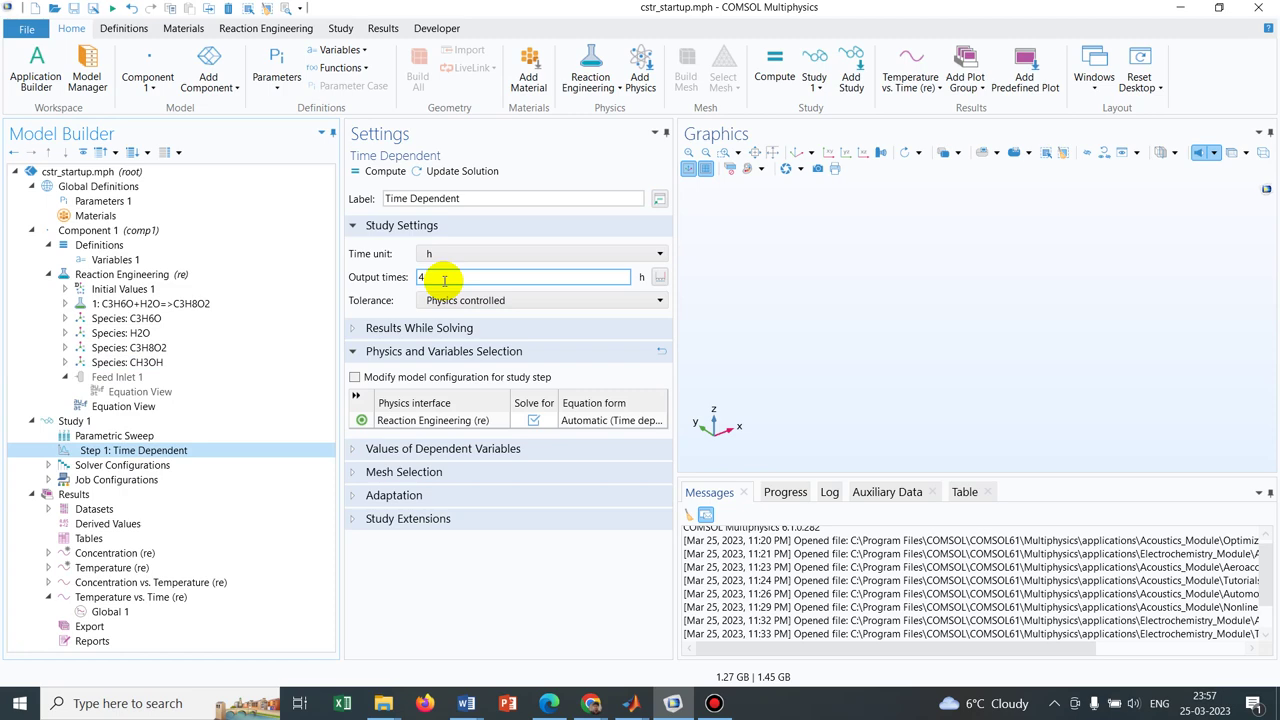
pyautogui.press('Return')
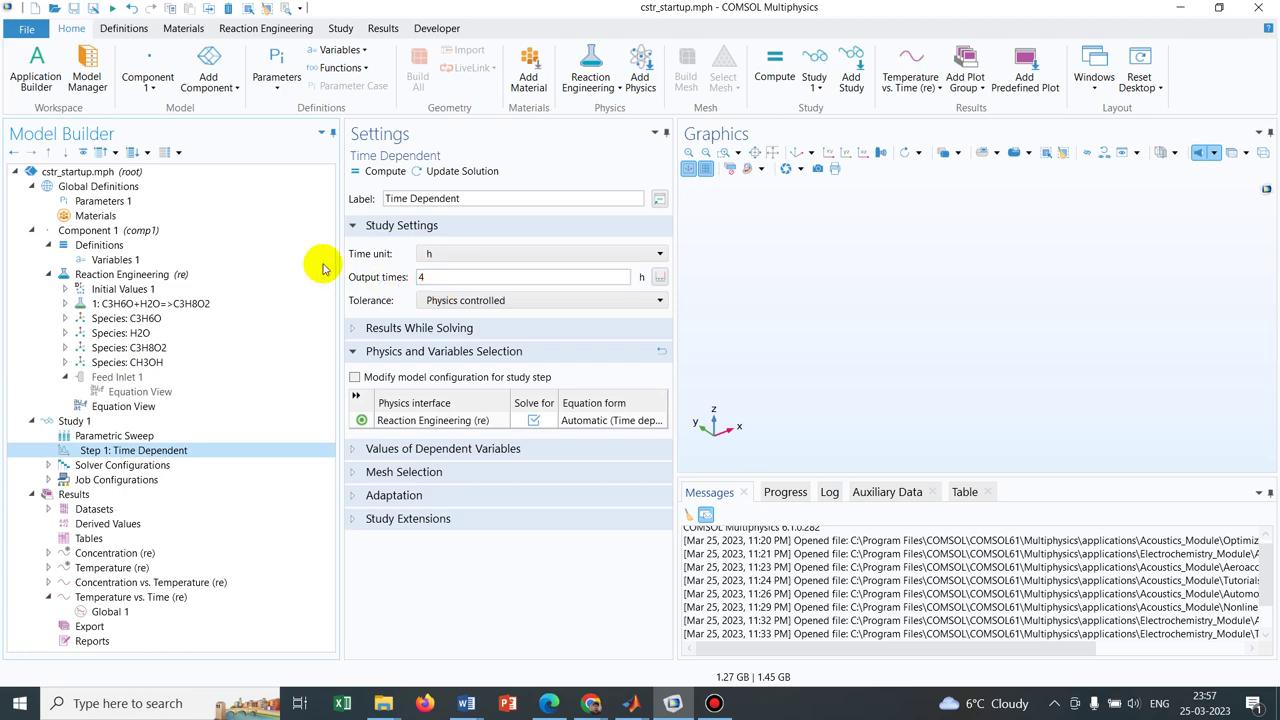
# Review the Parametric Sweep's parameter choices, keeping Tinit (Initial reactor temperature) and cinit_C3H6O (Initial concentration, propylene oxide) selected.
pyautogui.click(182, 439)
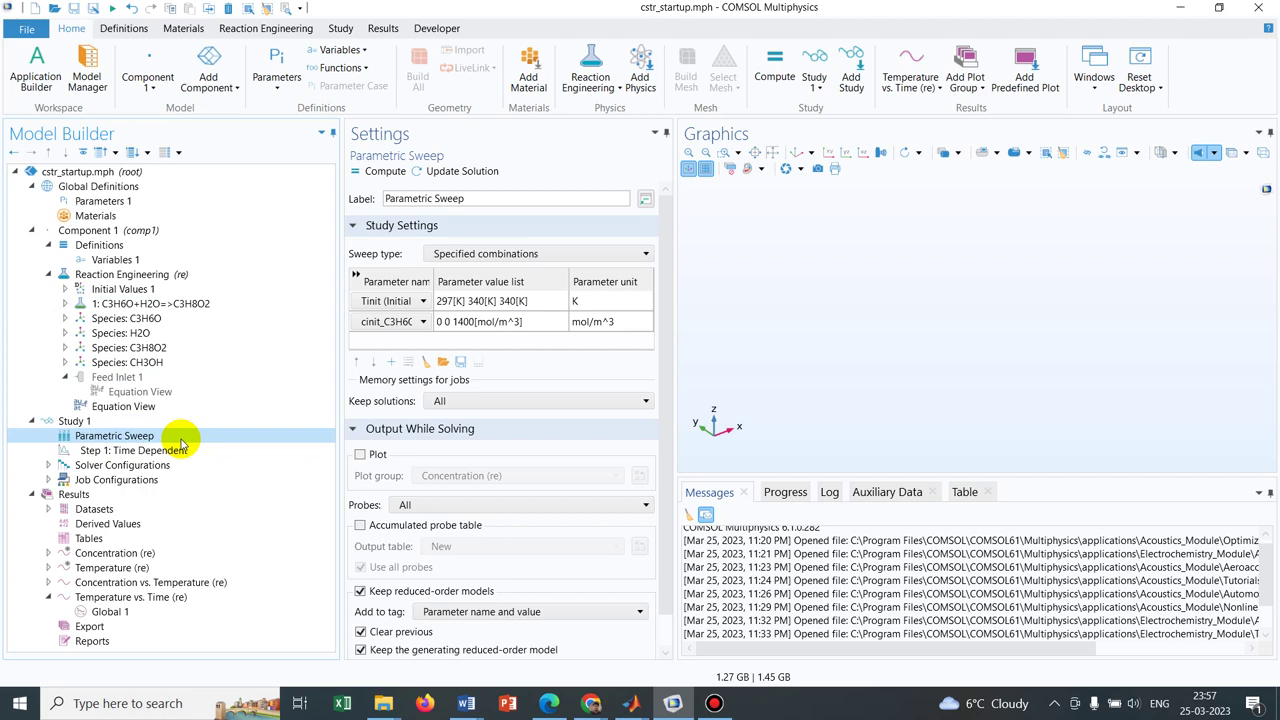
pyautogui.click(412, 302)
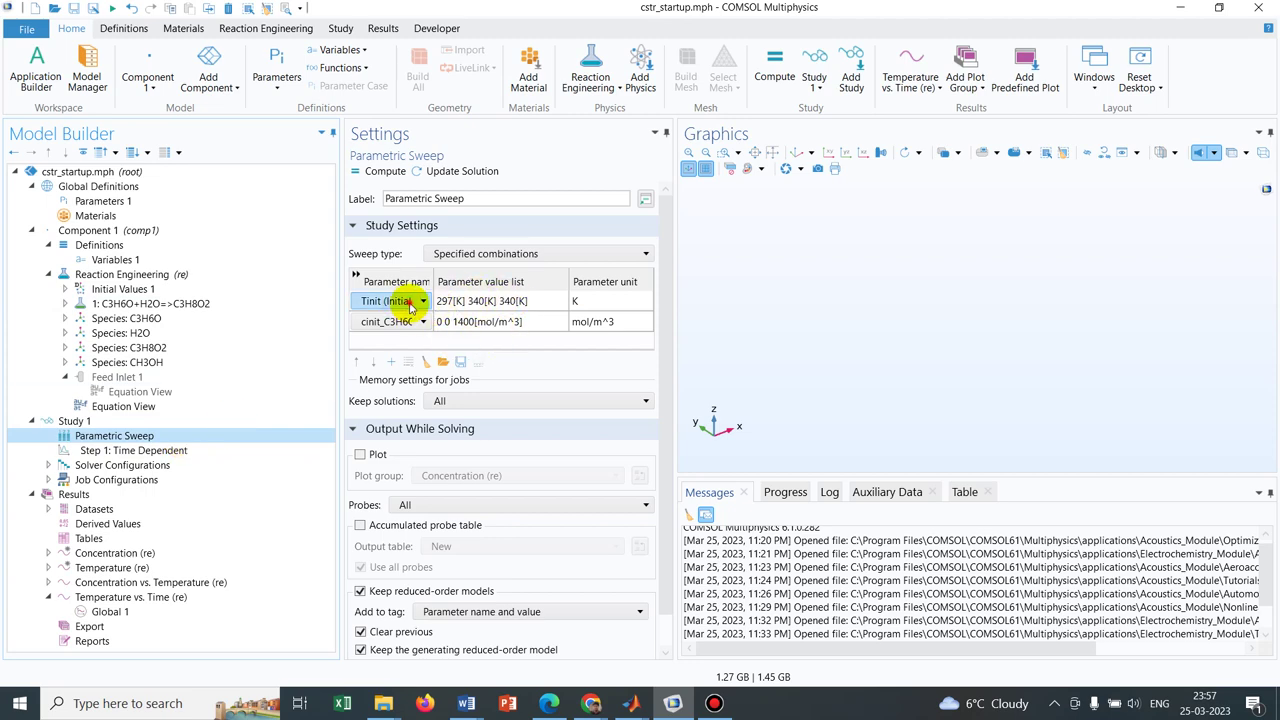
pyautogui.click(410, 308)
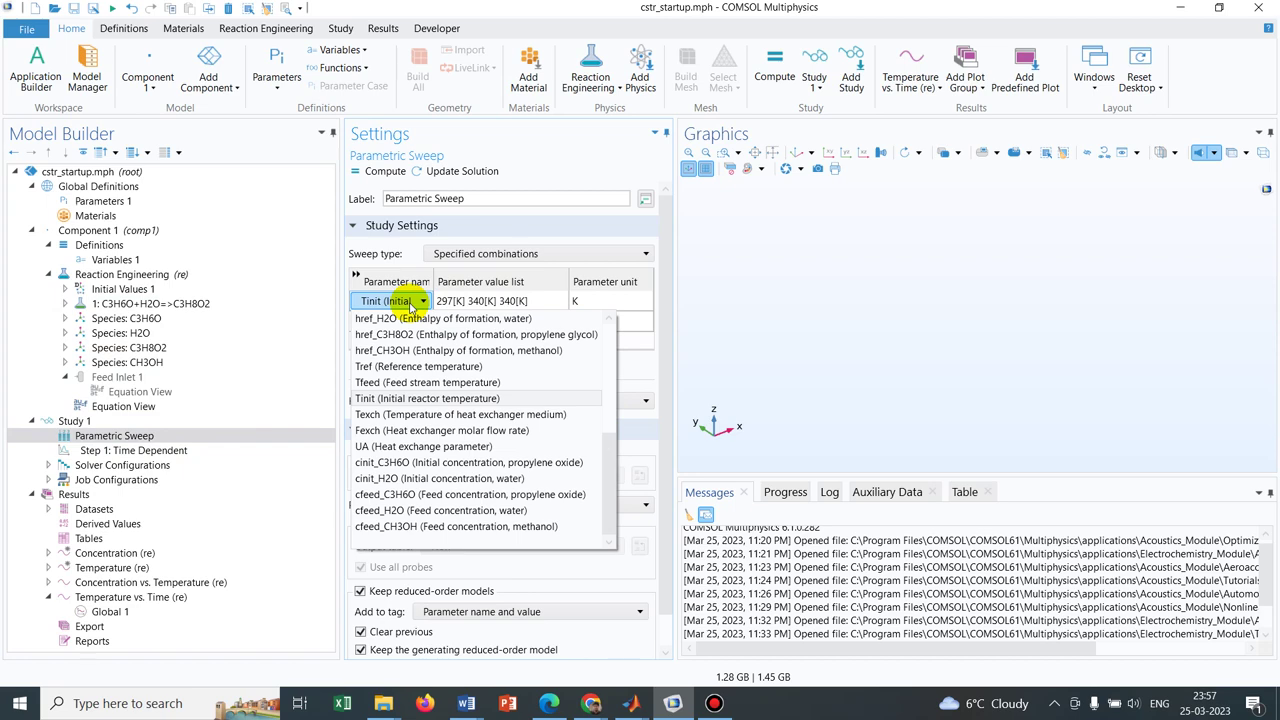
pyautogui.click(502, 398)
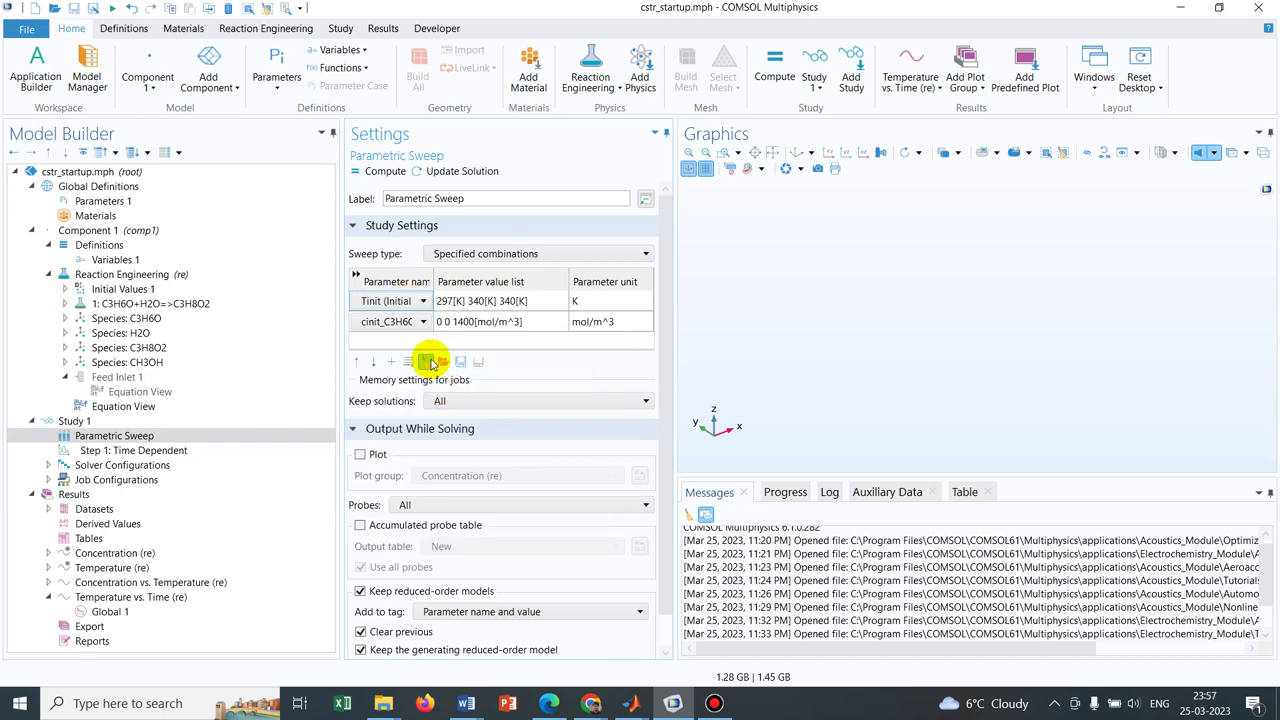
pyautogui.click(418, 322)
pyautogui.click(420, 324)
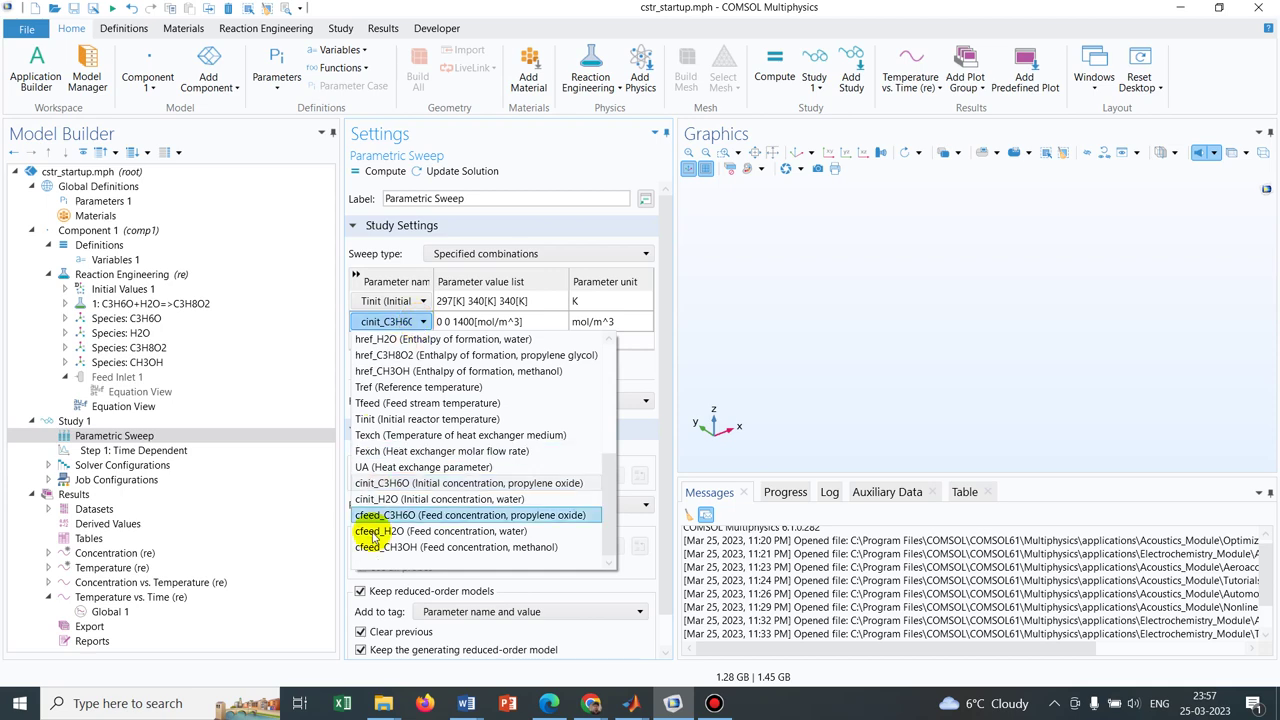
pyautogui.click(527, 483)
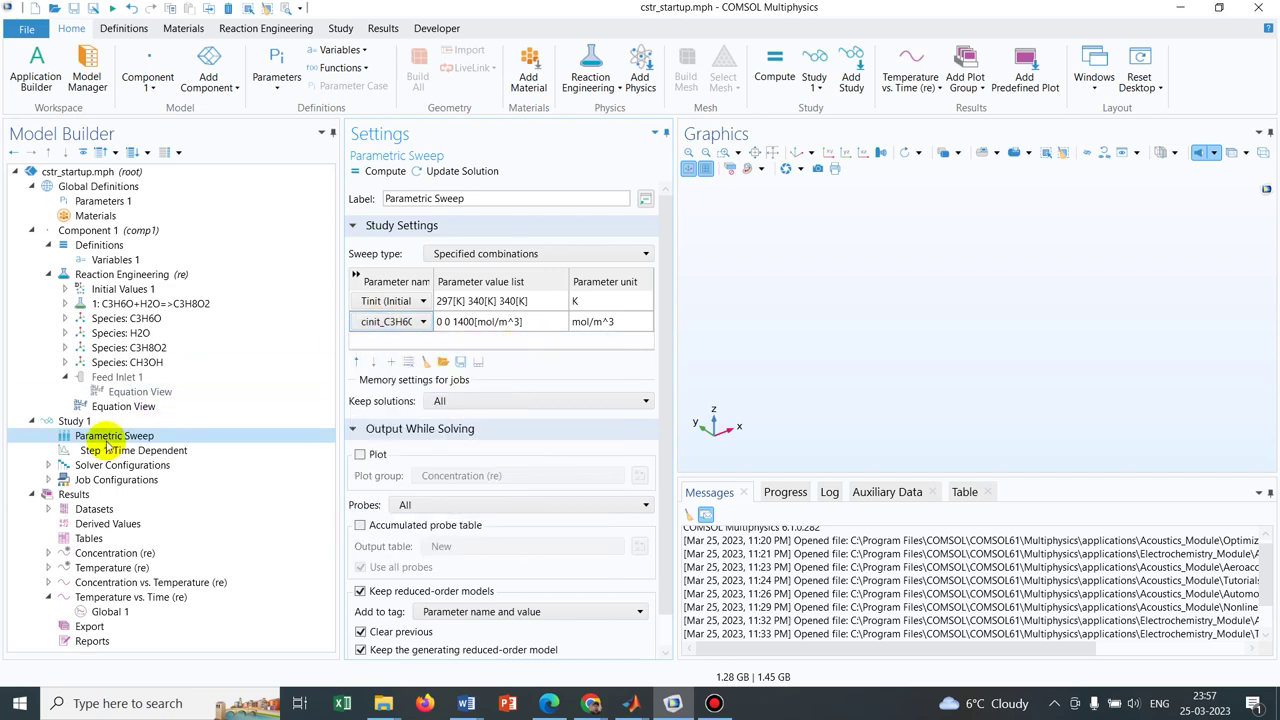
# Try to compute Study 1 with the parametric sweep and return to the Parametric Sweep settings.
pyautogui.click(380, 172)
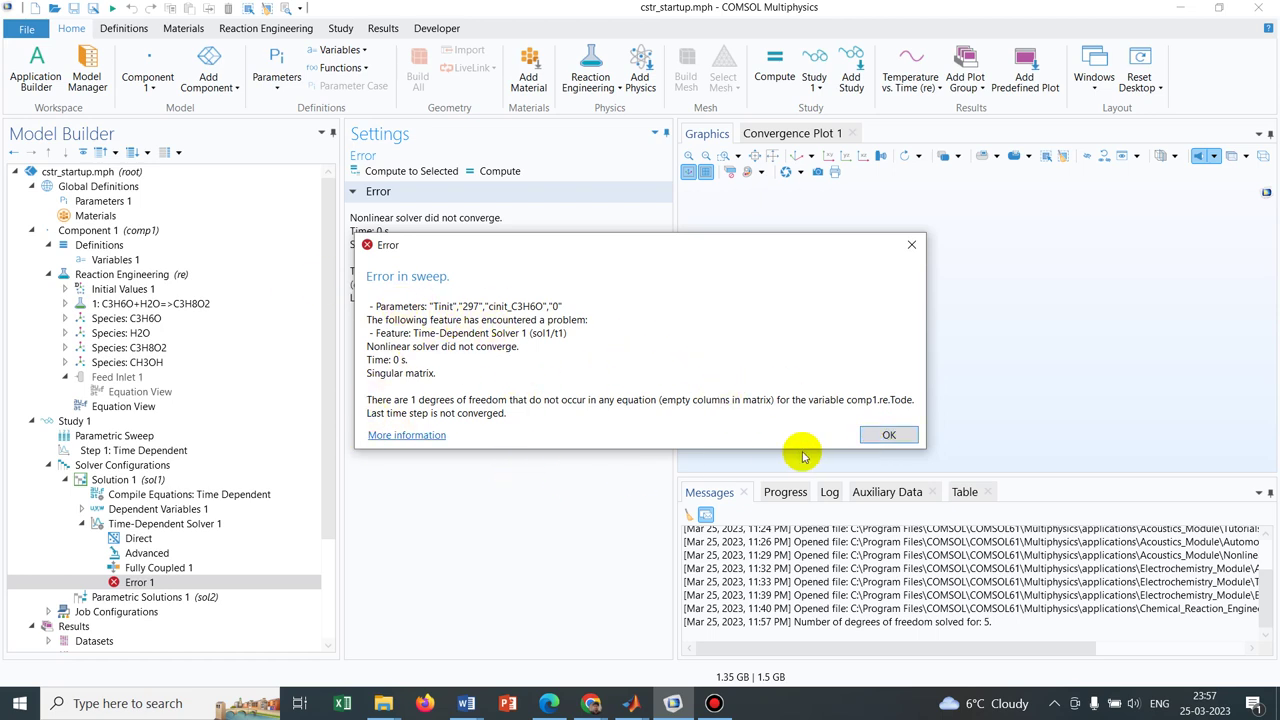
pyautogui.click(889, 435)
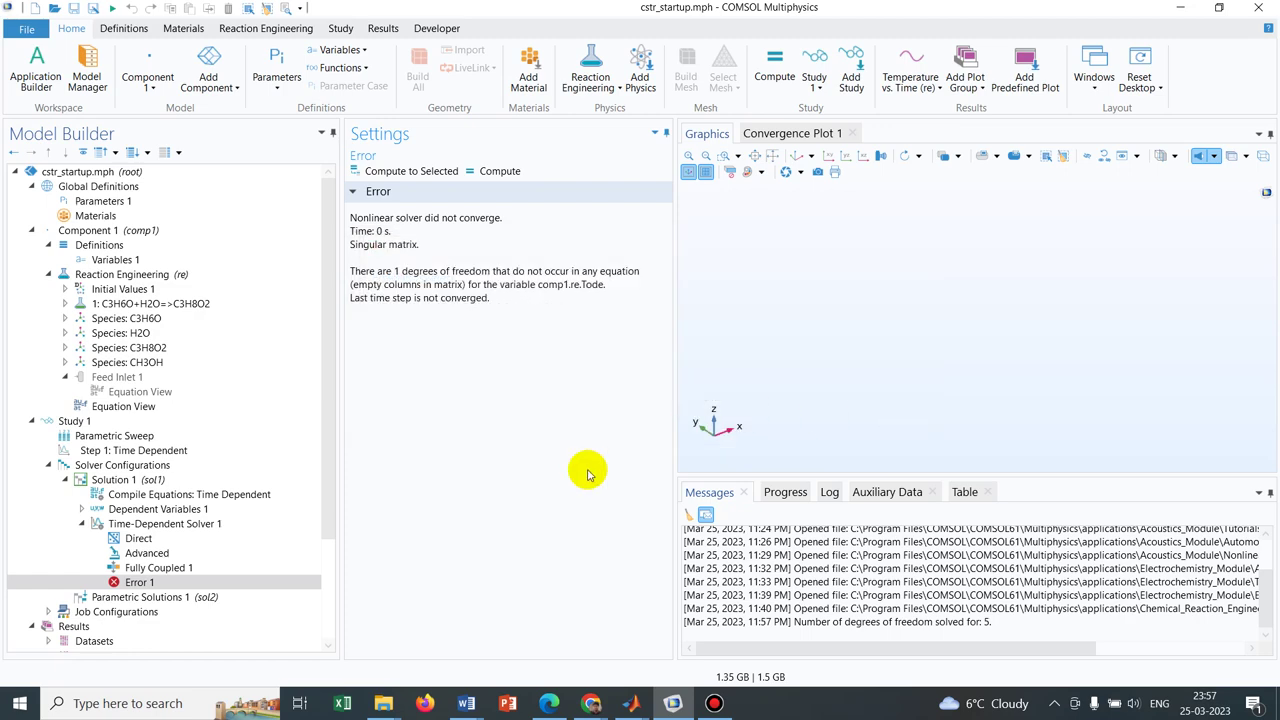
pyautogui.click(88, 440)
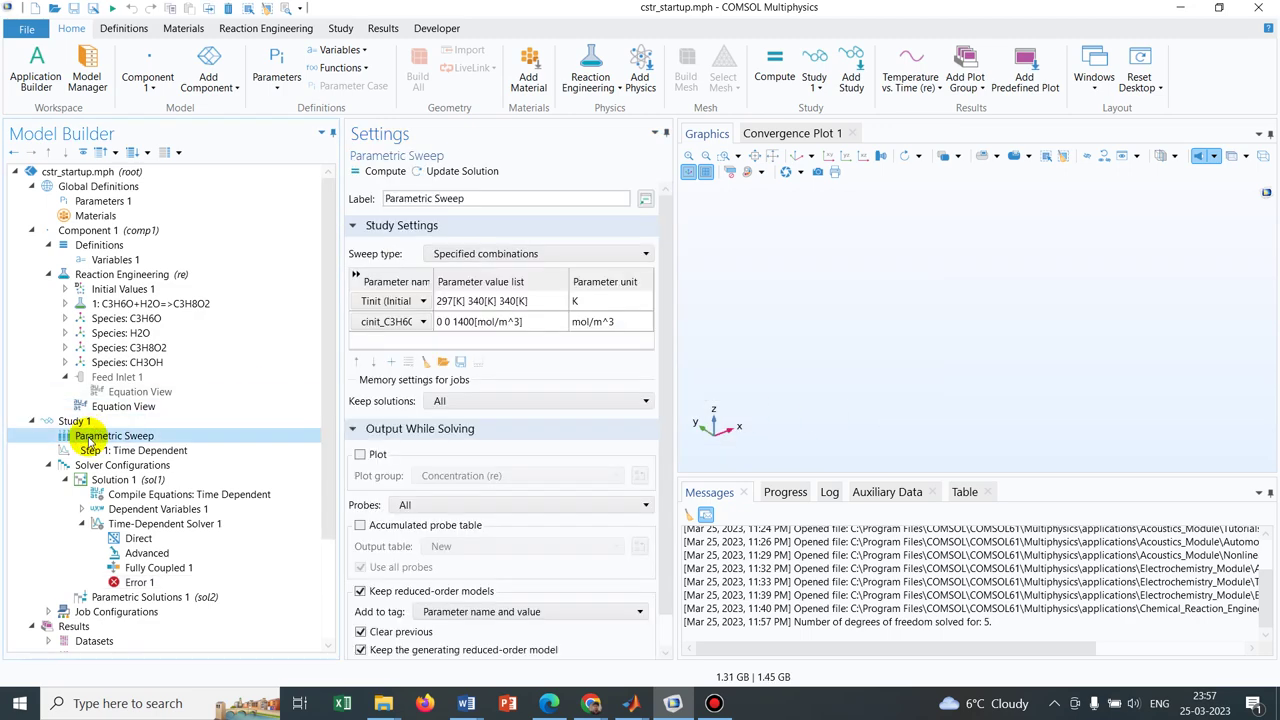